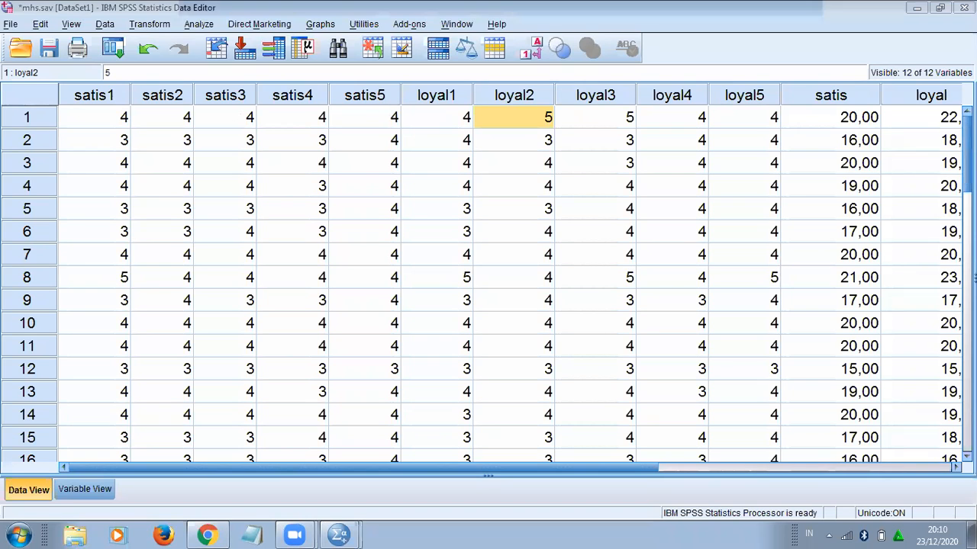
scroll(489, 286, down, 6)
scroll(488, 286, down, 1)
scroll(488, 286, up, 5)
scroll(489, 286, up, 2)
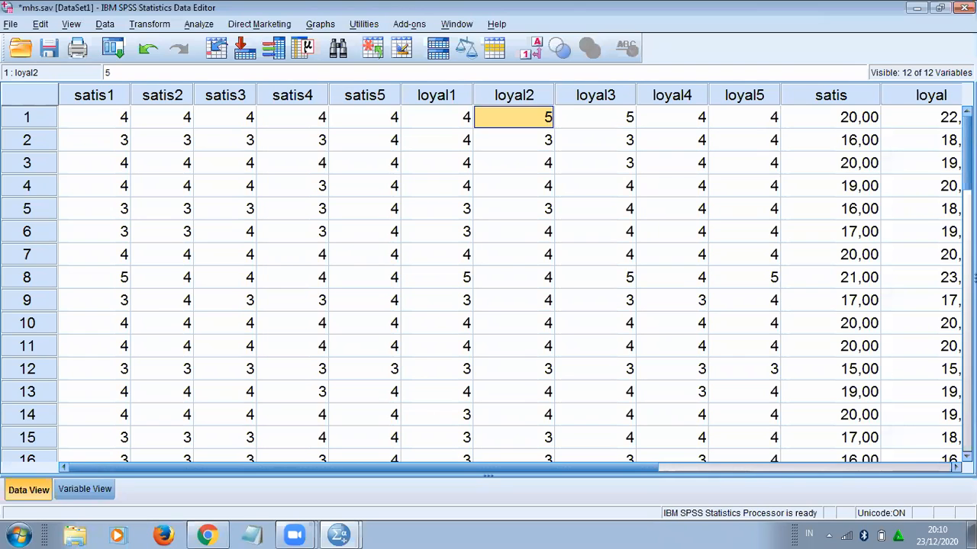
- Delete the existing total-score variables satis and loyal from the dataset
click(830, 96)
right_click(830, 99)
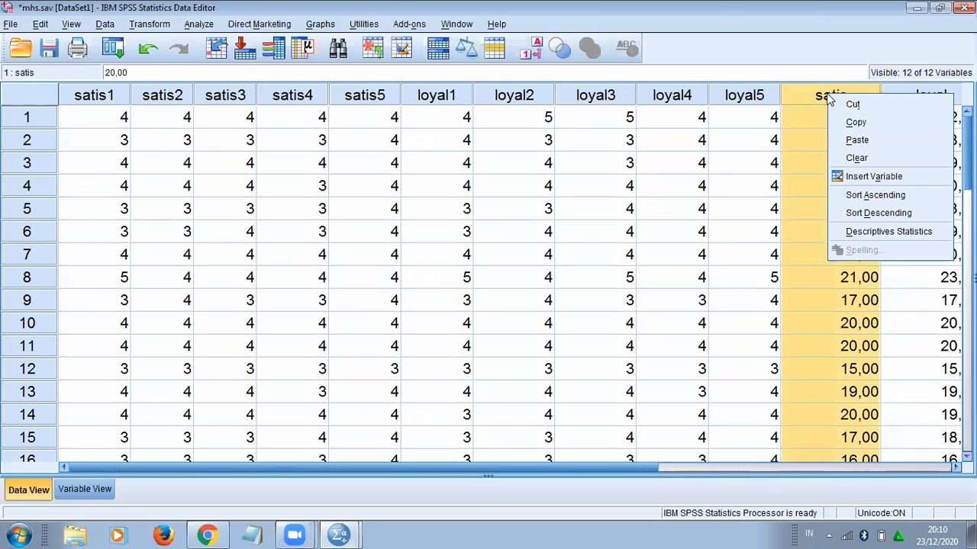
click(873, 157)
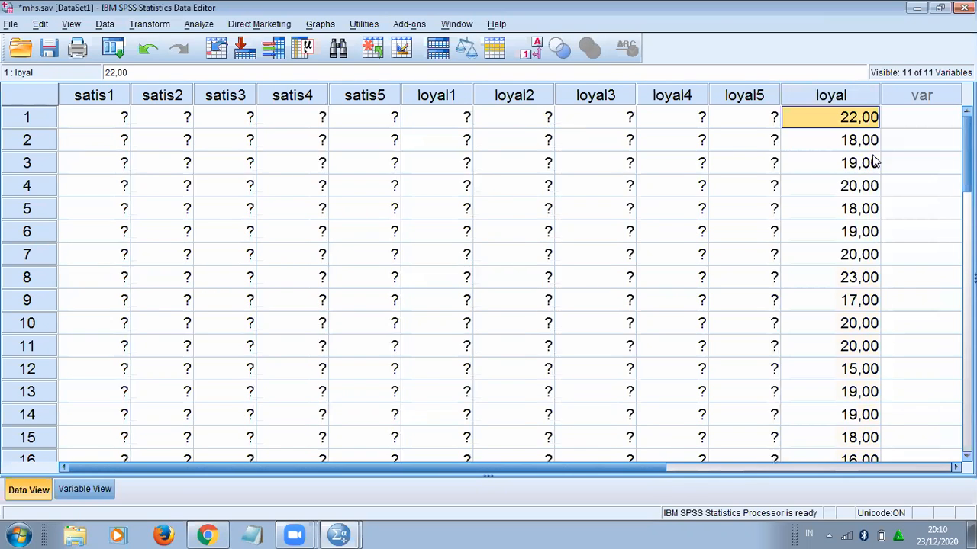
click(836, 101)
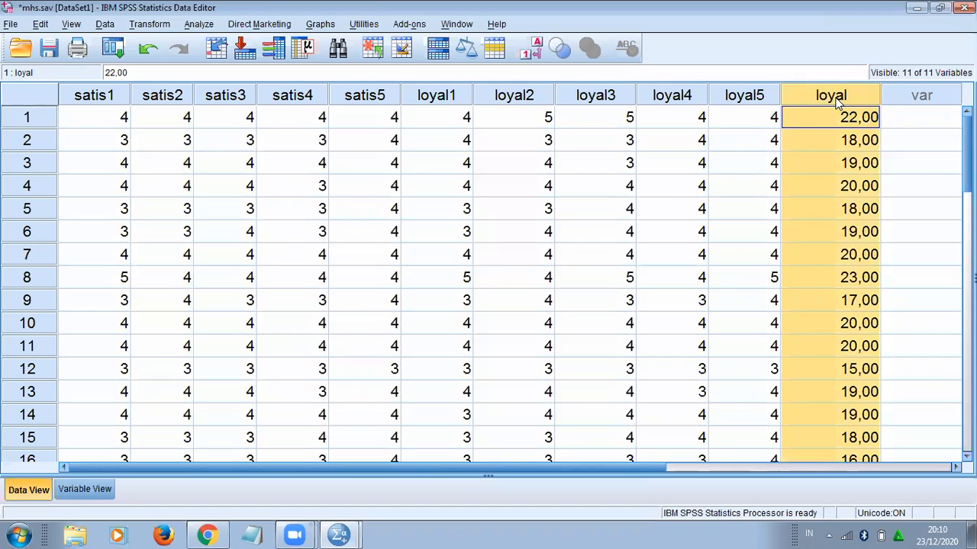
right_click(837, 102)
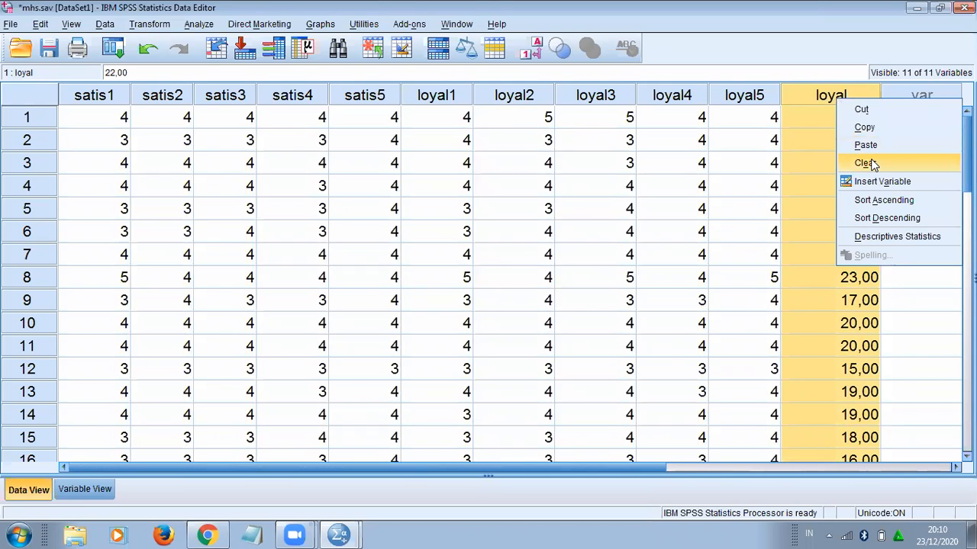
click(870, 163)
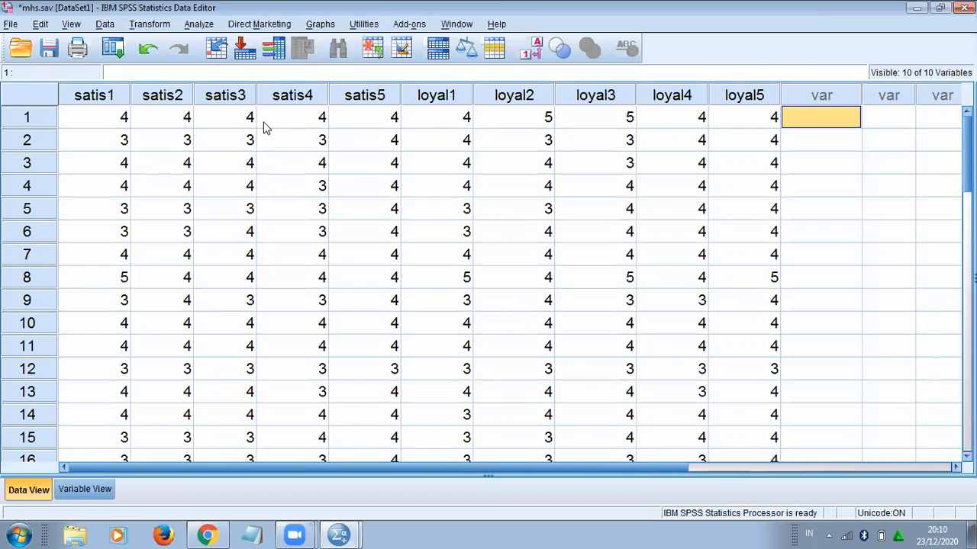
click(231, 127)
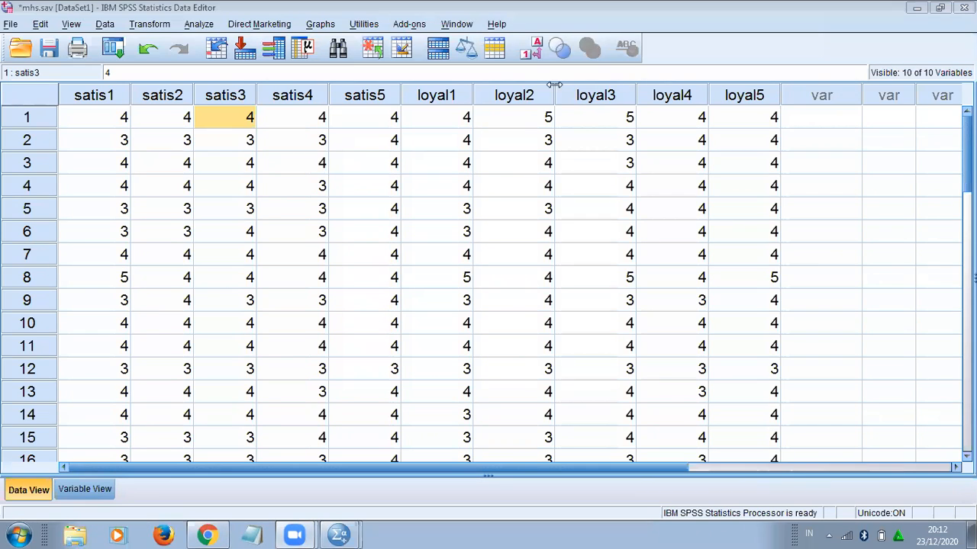
click(672, 170)
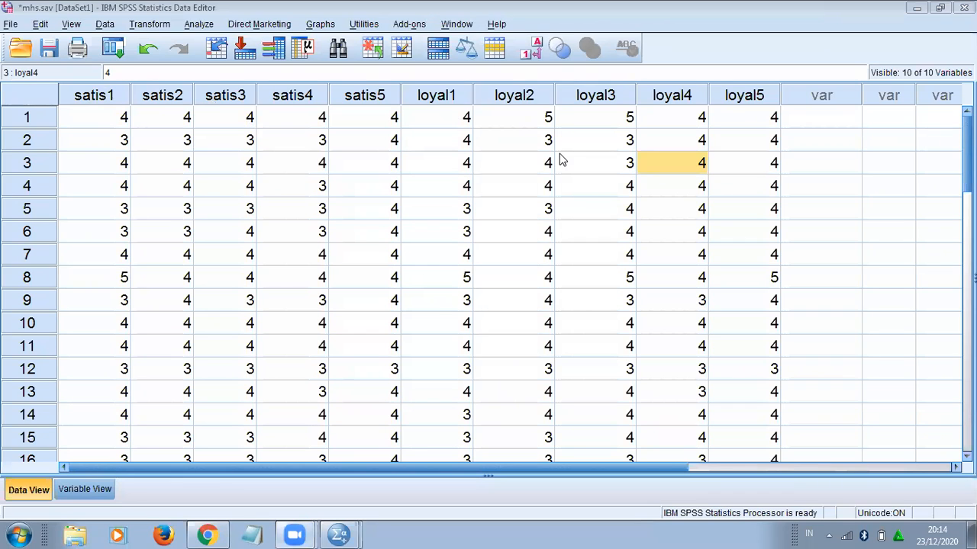
click(262, 187)
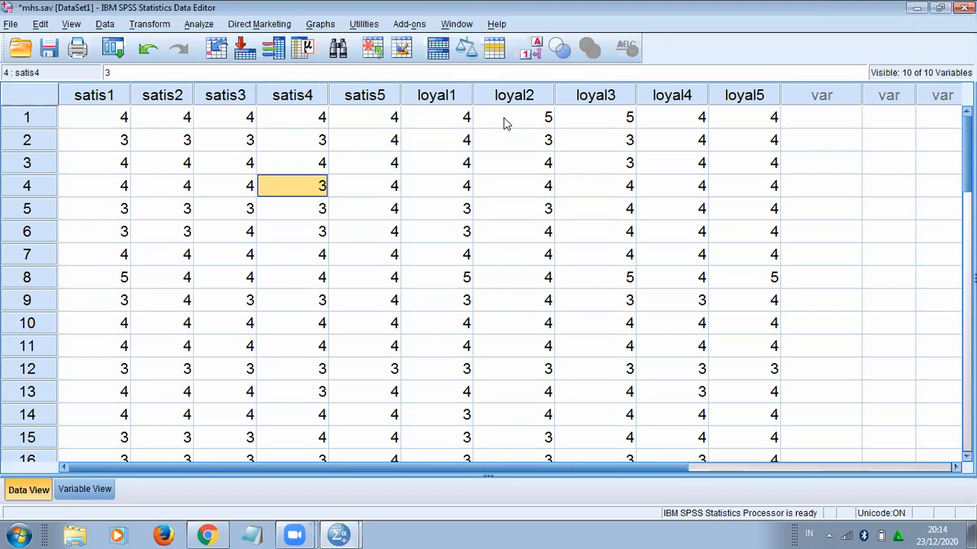
click(669, 198)
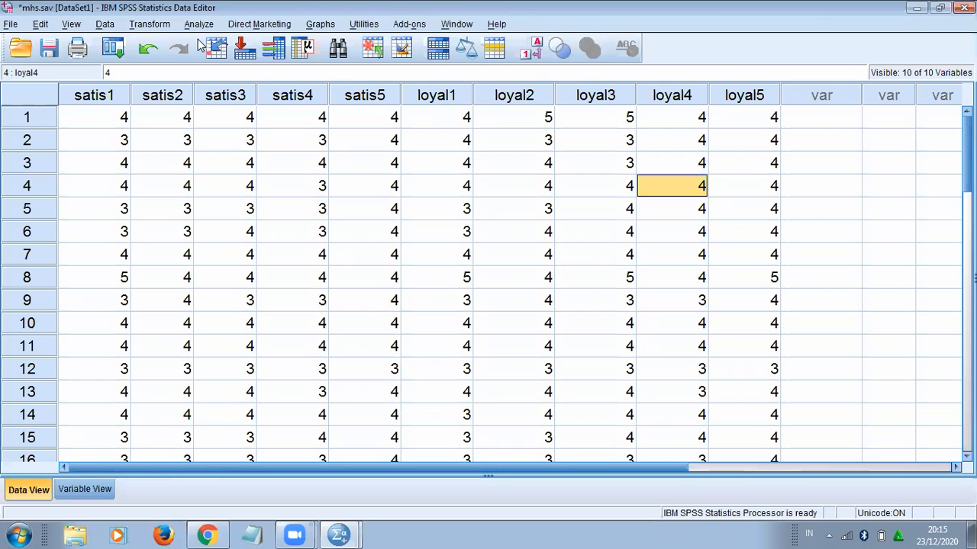
- Begin a Compute Variable definition with the previous expression cleared and satisfaction as the target variable
click(152, 25)
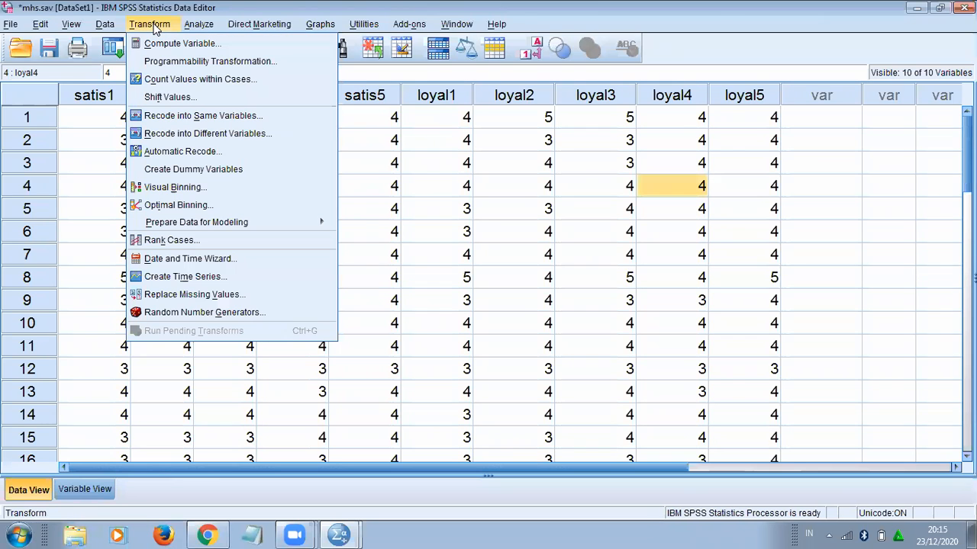
click(176, 43)
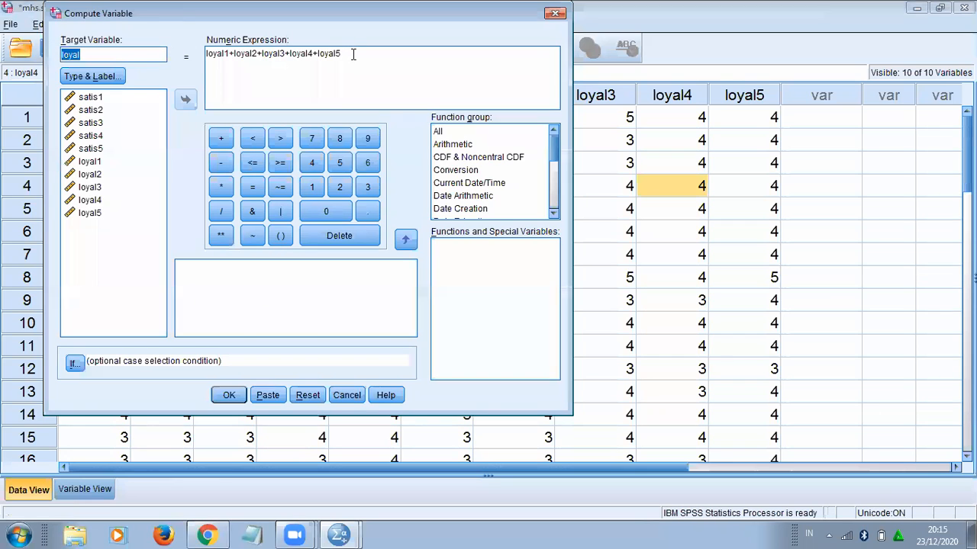
drag(354, 54, 223, 47)
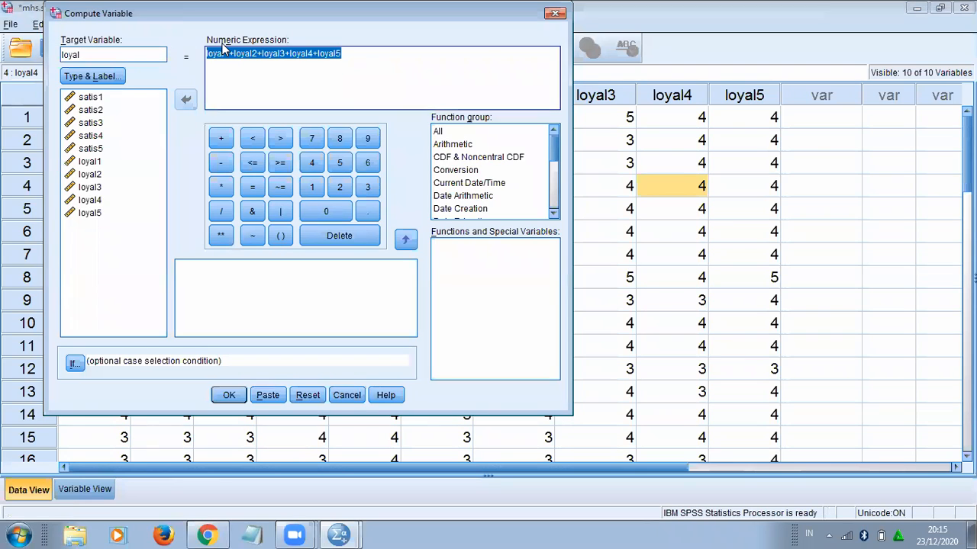
key(Delete)
drag(112, 53, 58, 55)
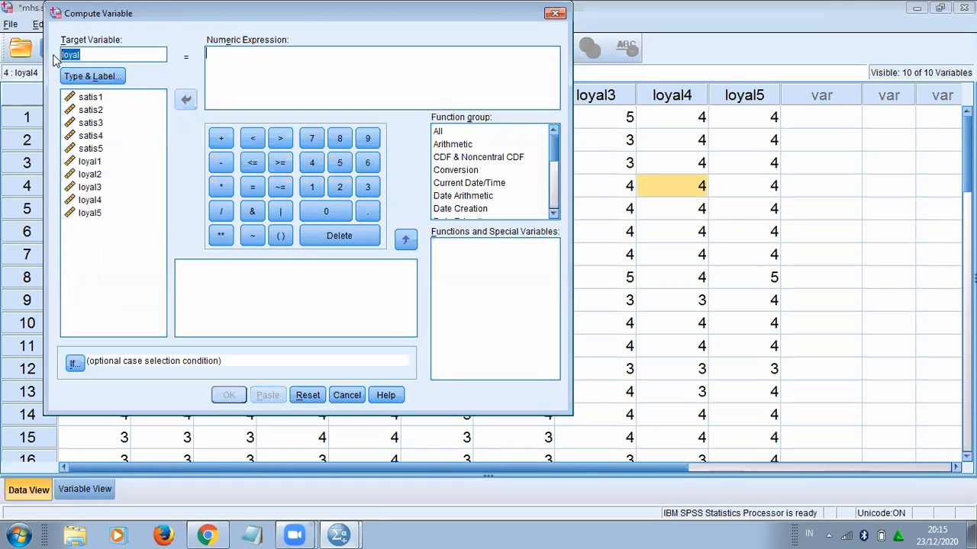
key(Delete)
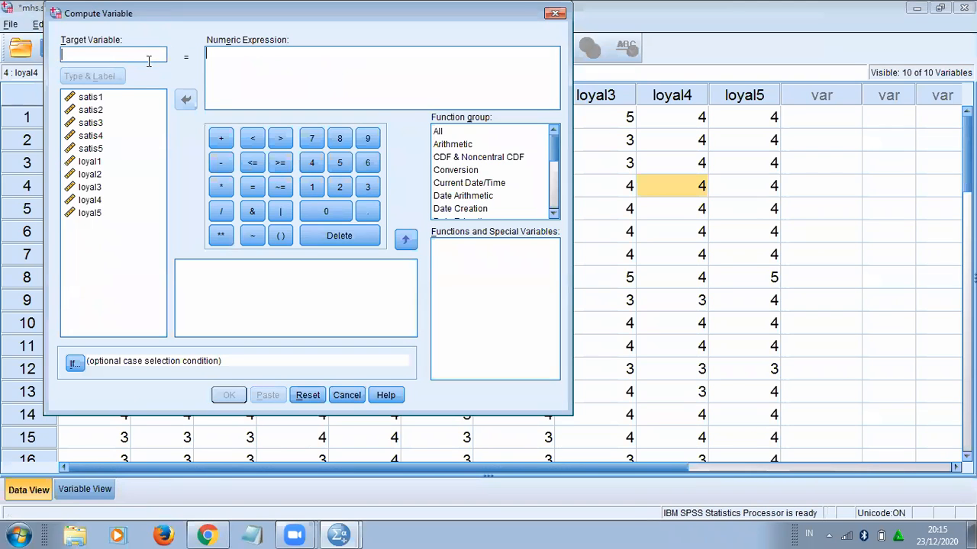
text(satisfaction)
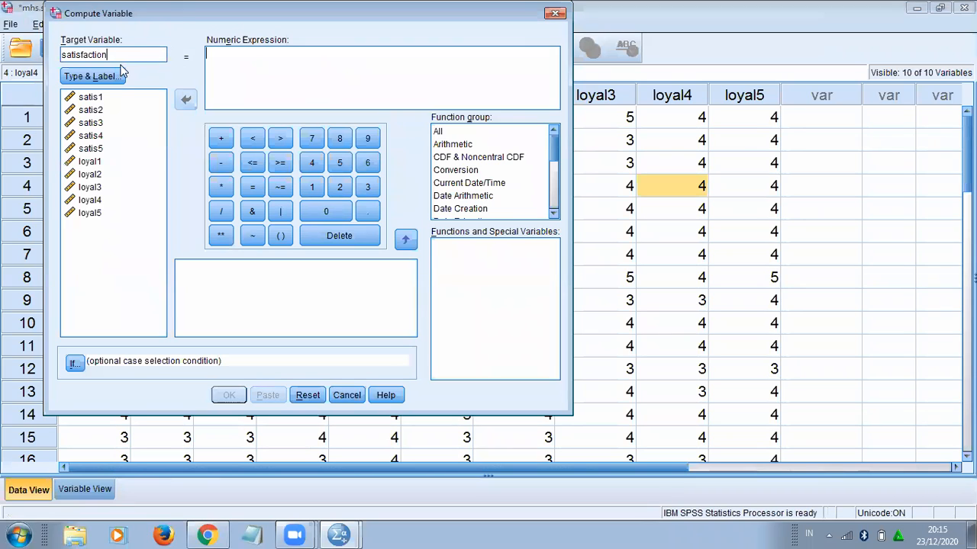
- Enter the numeric expression satis1+satis2+satis3+satis4+satis5 and run the computation of satisfaction
click(91, 98)
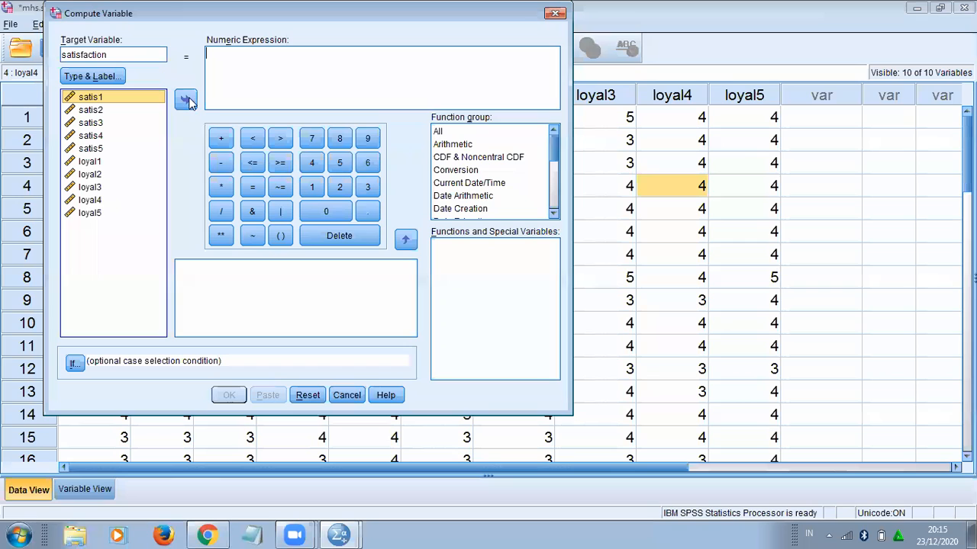
double_click(123, 101)
text(+)
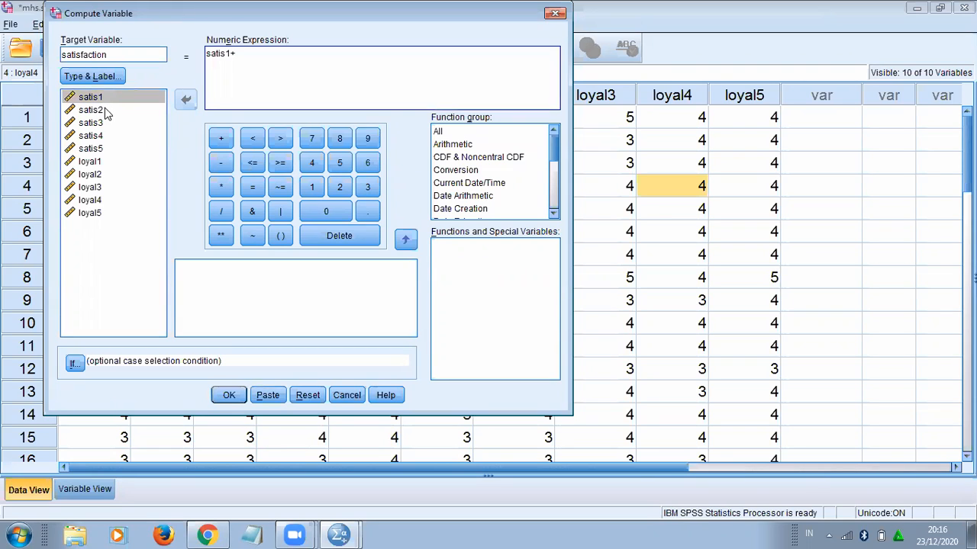
click(145, 107)
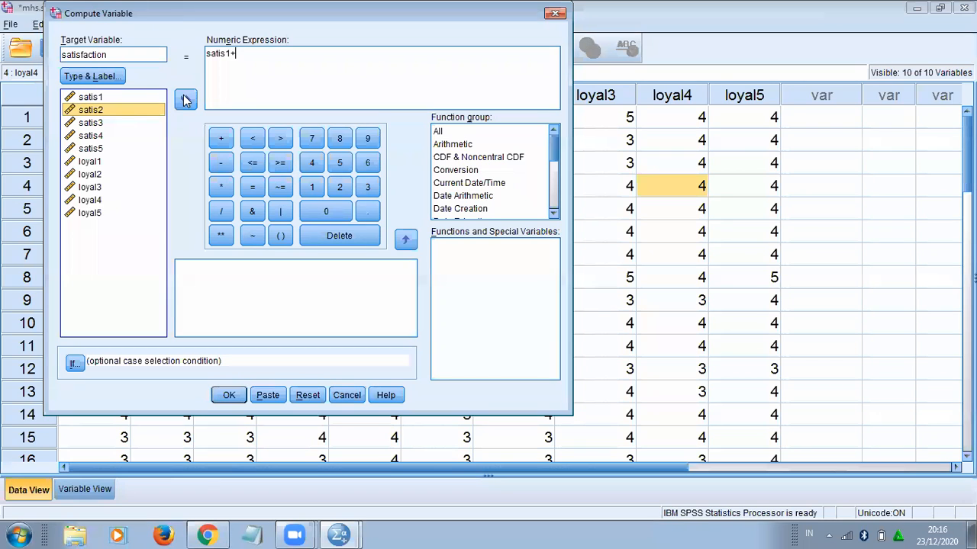
click(185, 100)
text(+)
click(96, 123)
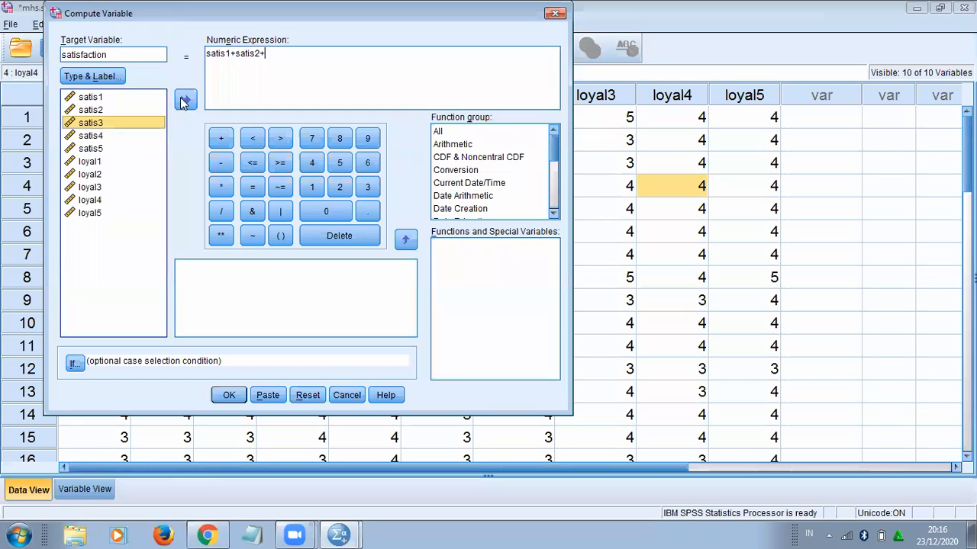
click(185, 100)
text(+)
click(90, 135)
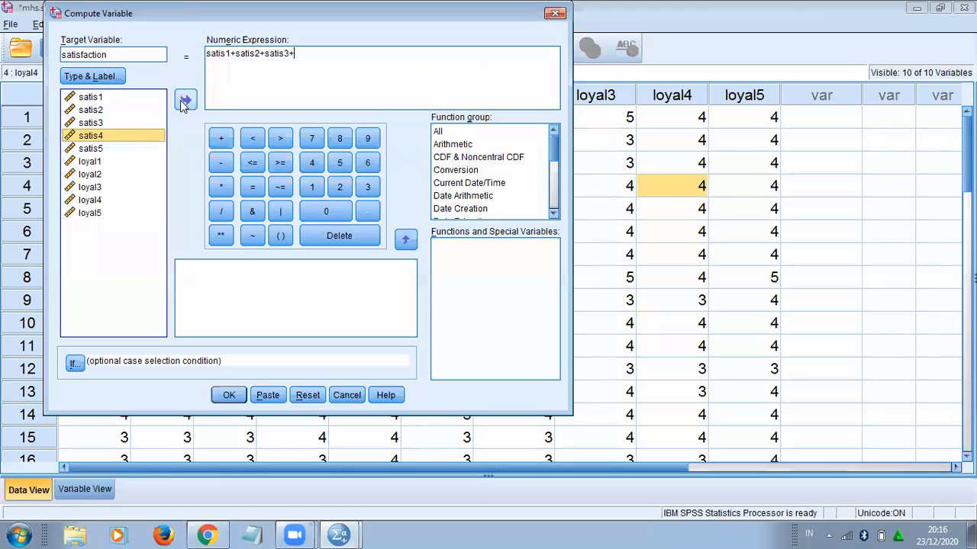
click(185, 100)
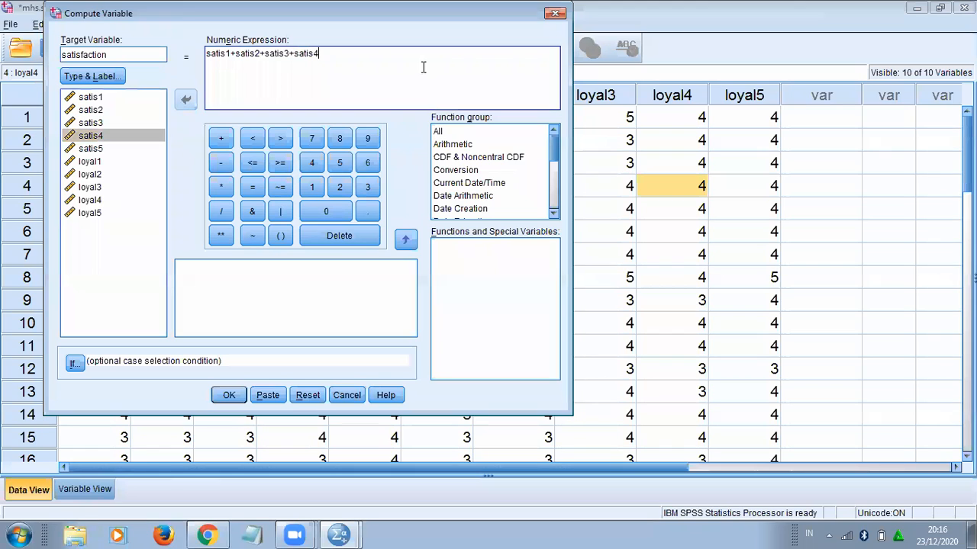
text(+)
click(100, 148)
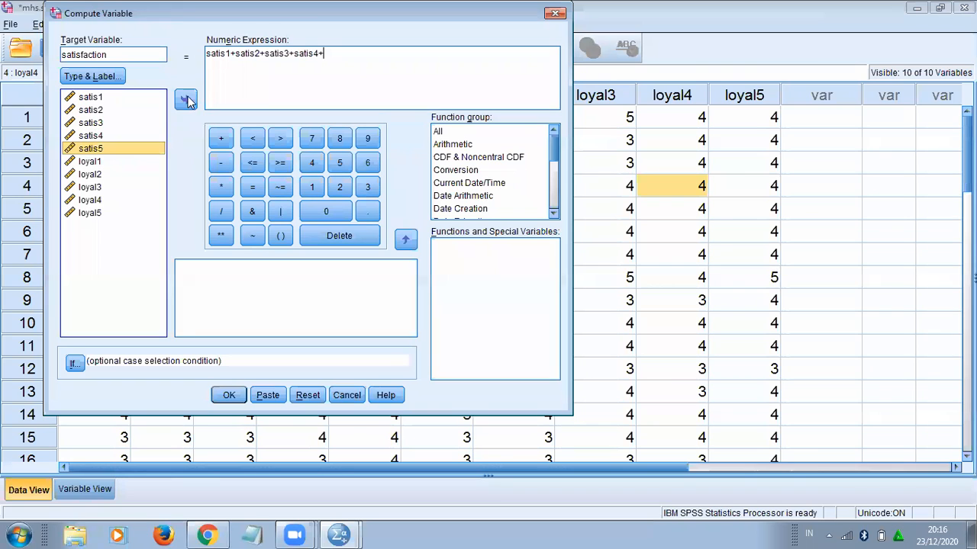
click(185, 100)
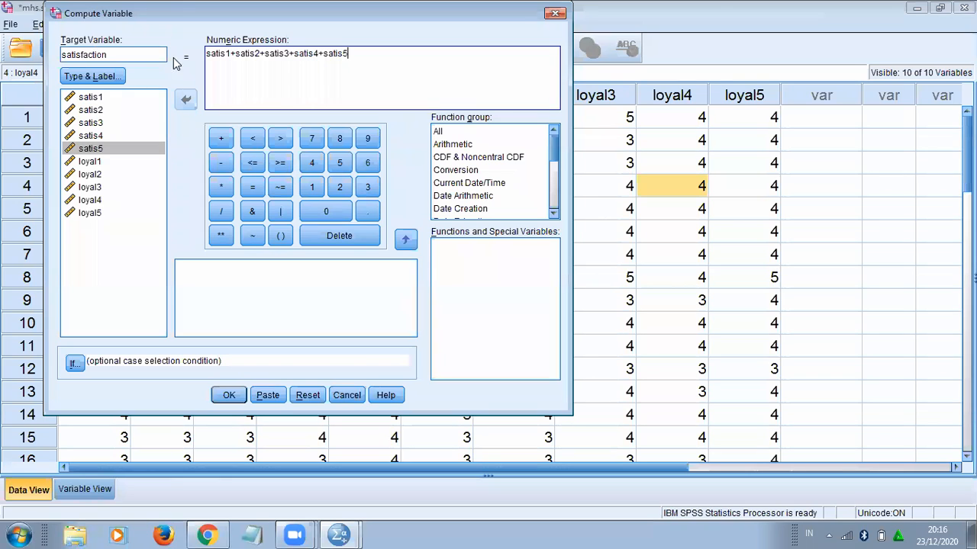
click(233, 395)
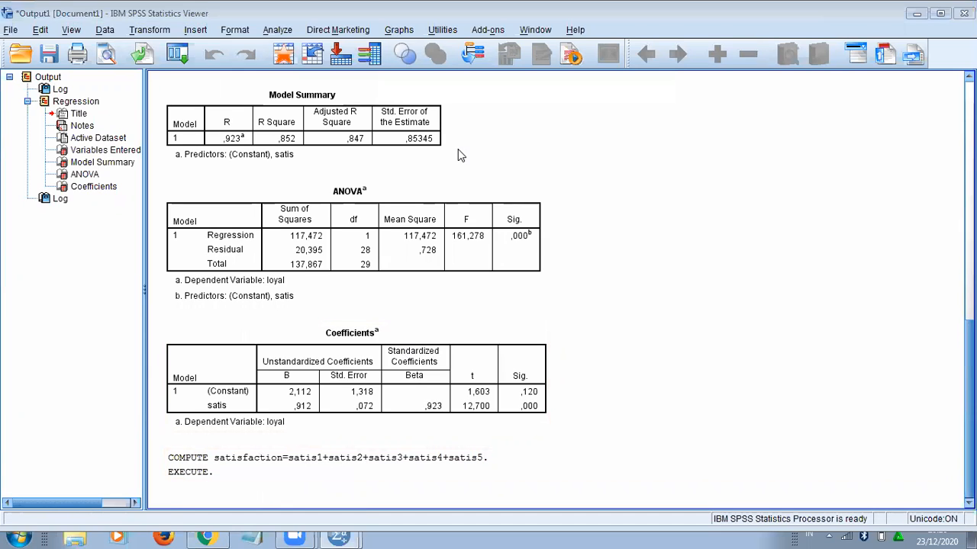
- Return to the mhs.sav dataset in the Data Editor and narrow the satisfaction column
click(339, 534)
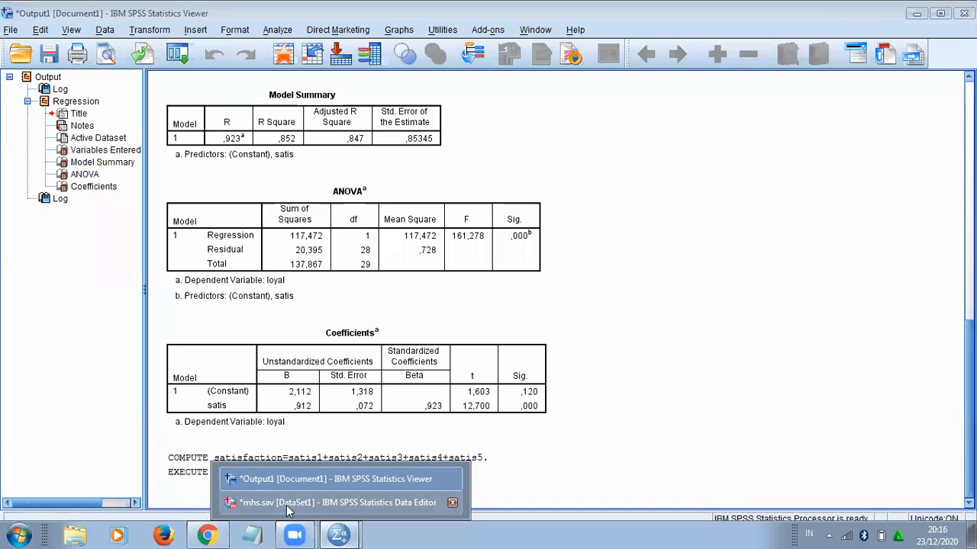
click(289, 503)
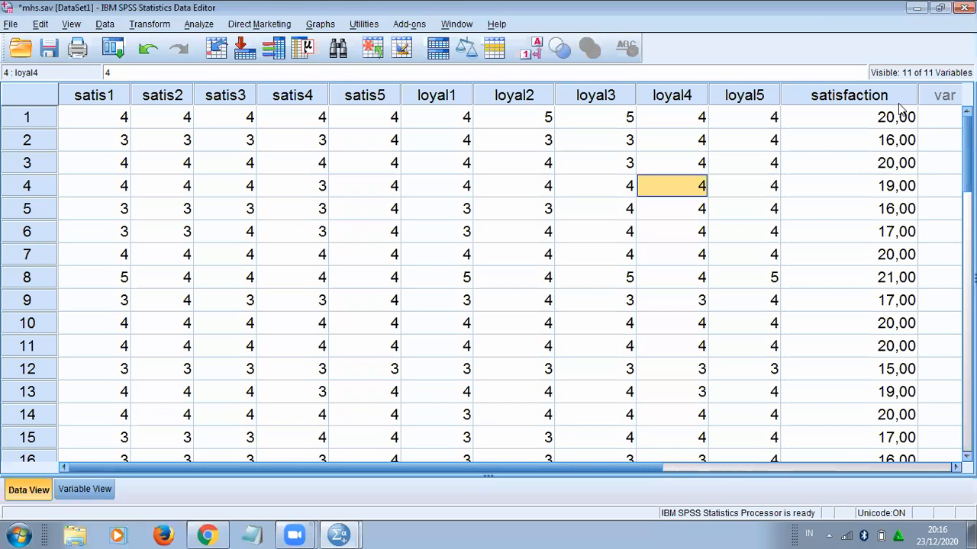
drag(912, 92, 874, 95)
- Set the satisfaction variable's decimals to 0 and return to the data view
click(105, 491)
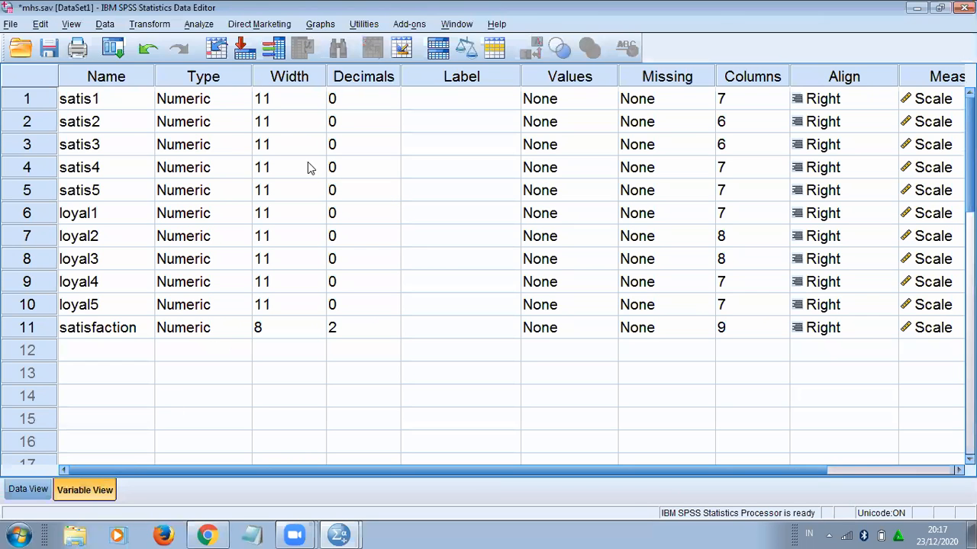
click(382, 333)
double_click(396, 333)
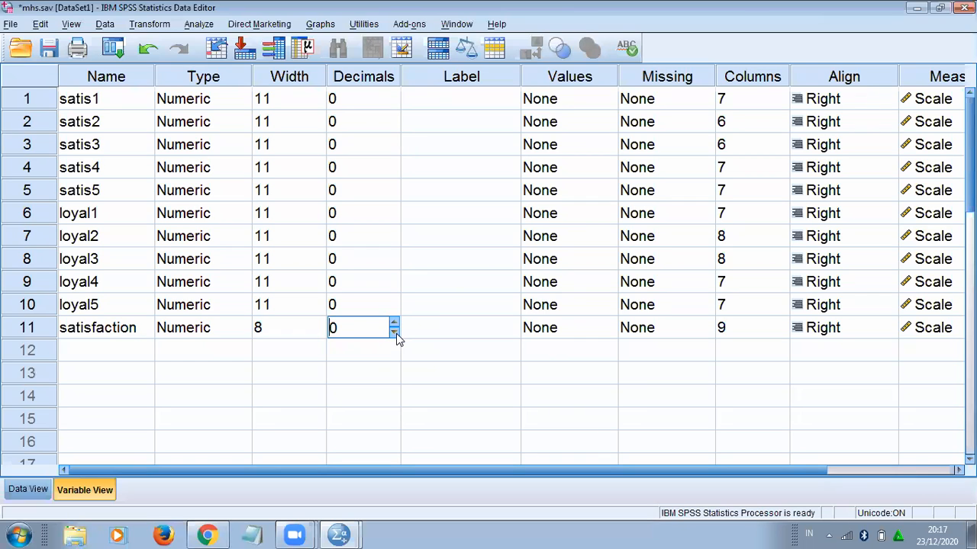
click(27, 490)
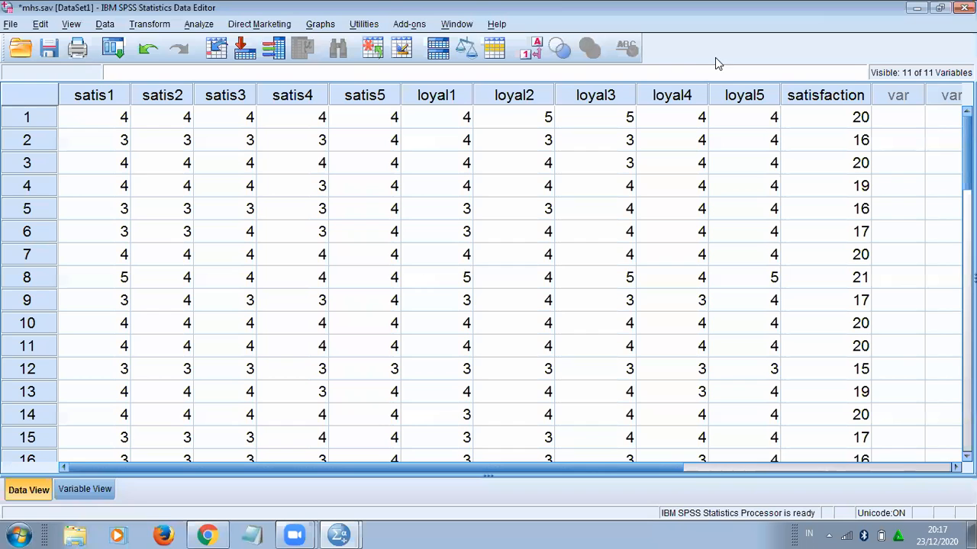
- Begin another Compute Variable definition with loyalty as the target variable and clear the old satis expression
click(141, 28)
click(151, 46)
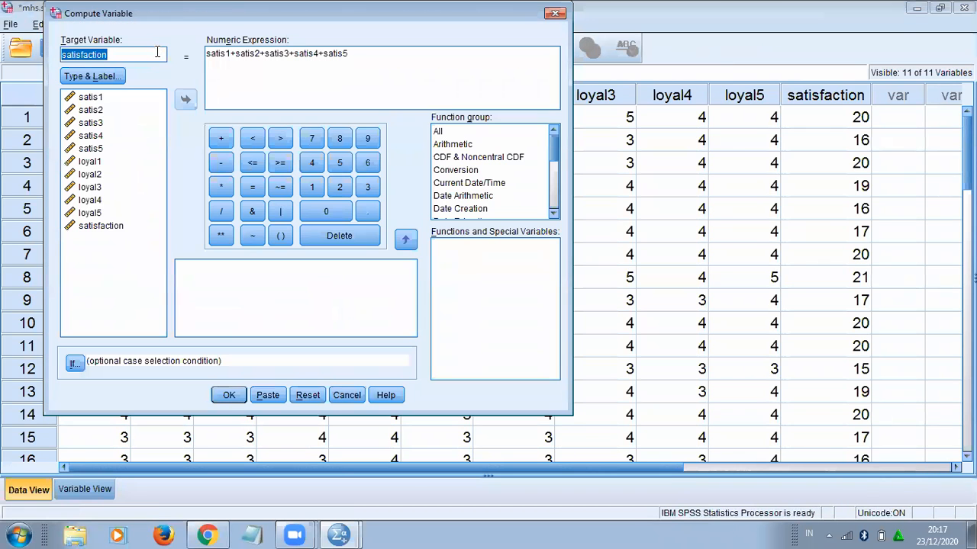
text(loyal)
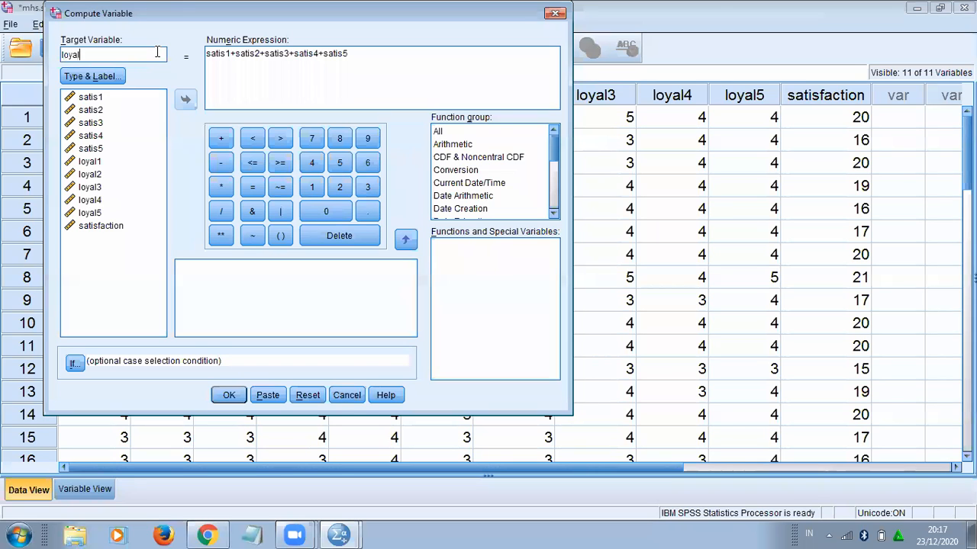
text(ty)
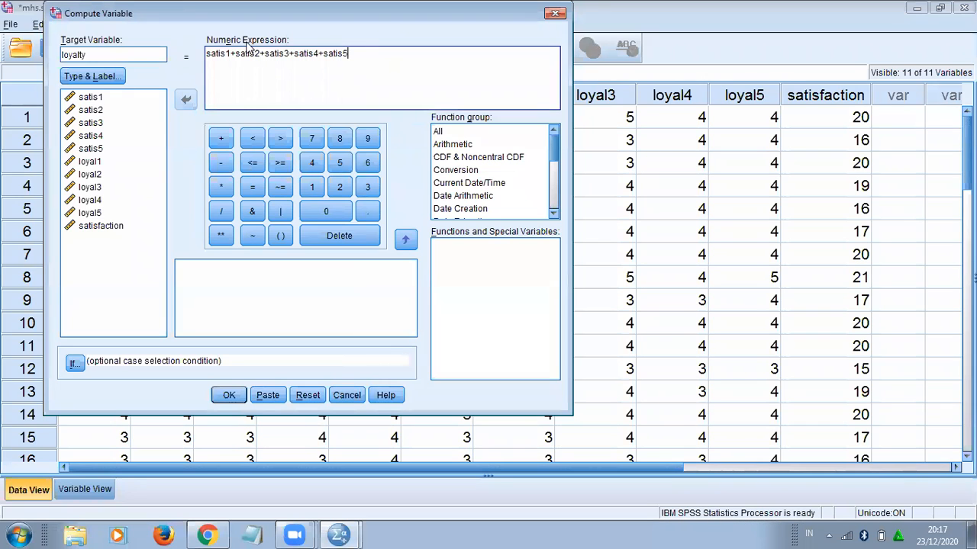
drag(348, 55, 207, 56)
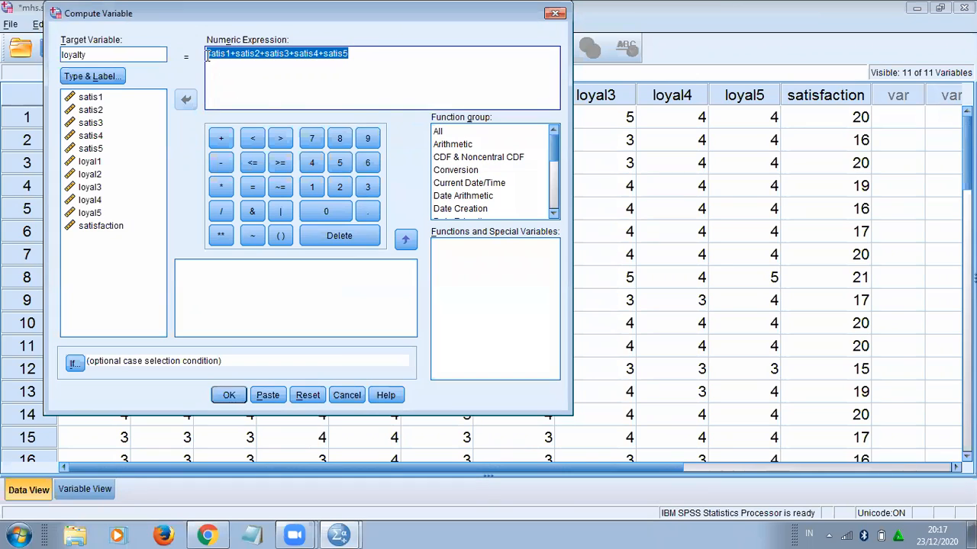
key(BackSpace)
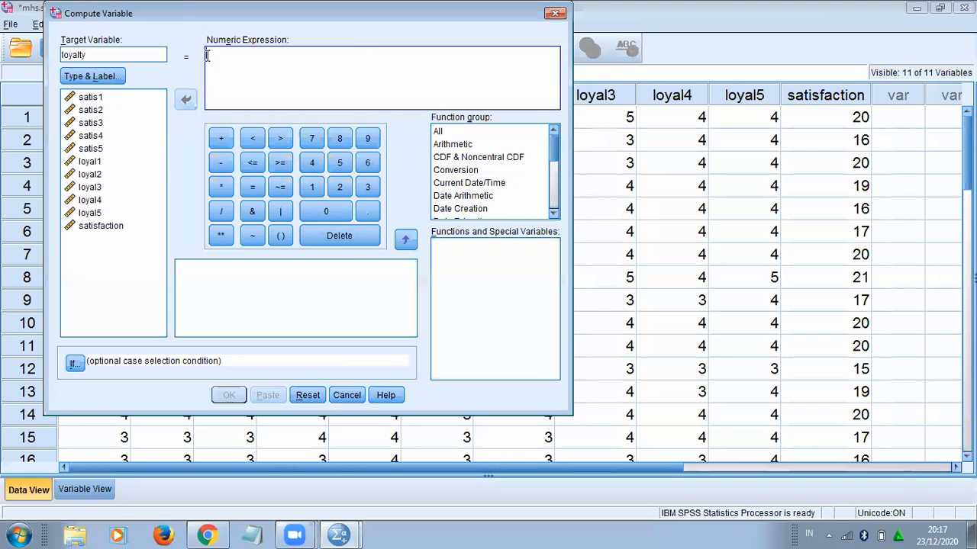
- Enter the numeric expression loyal1+loyal2+loyal3+loyal4+loyal5 and run the computation of loyalty
text(loyal1)
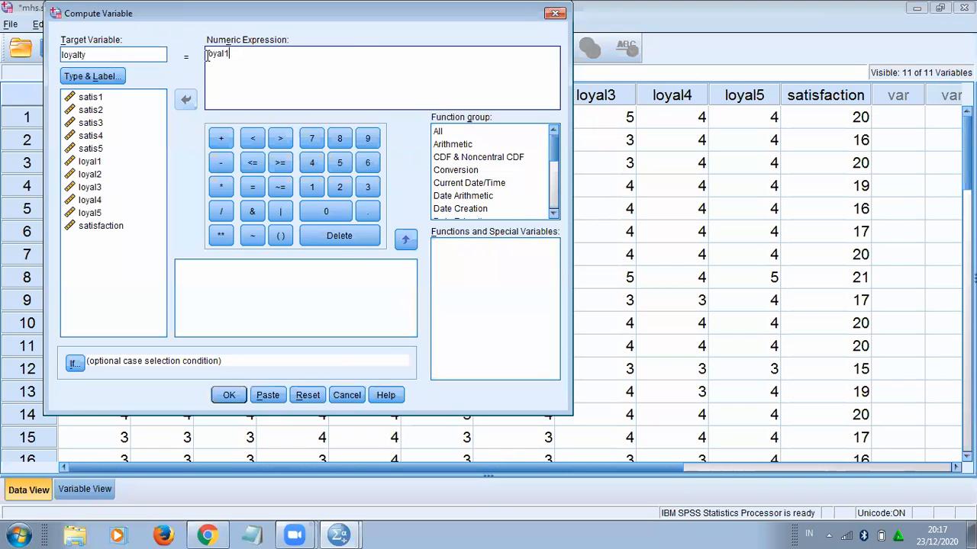
text(+loyal2+loyal3+loyal4+loyal5)
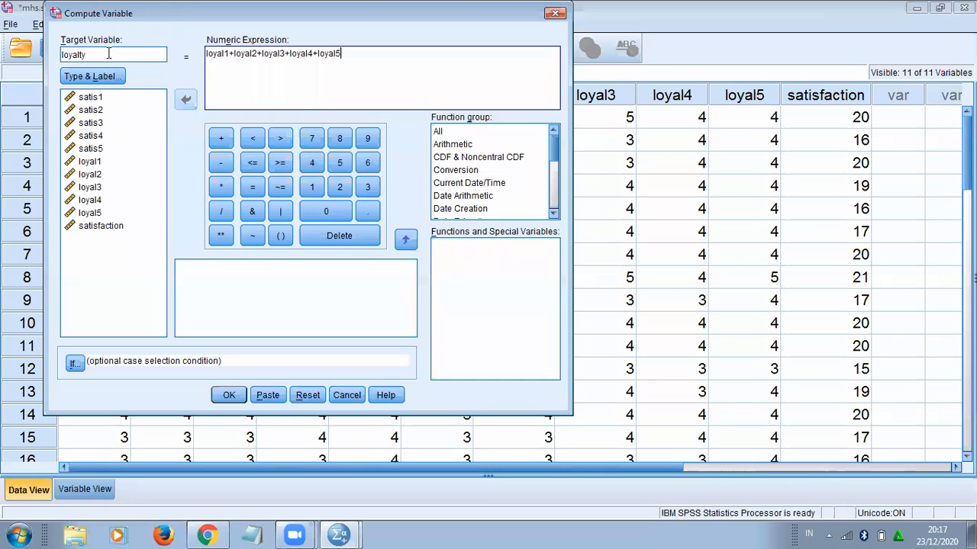
click(227, 396)
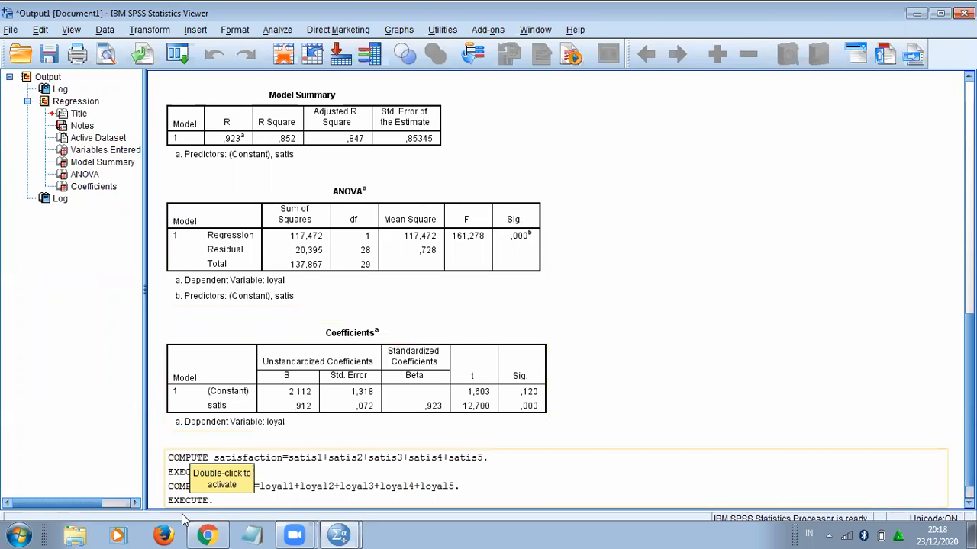
- In the mhs.sav Data Editor, set the loyalty variable's decimals to 0 and return to the data view
click(353, 534)
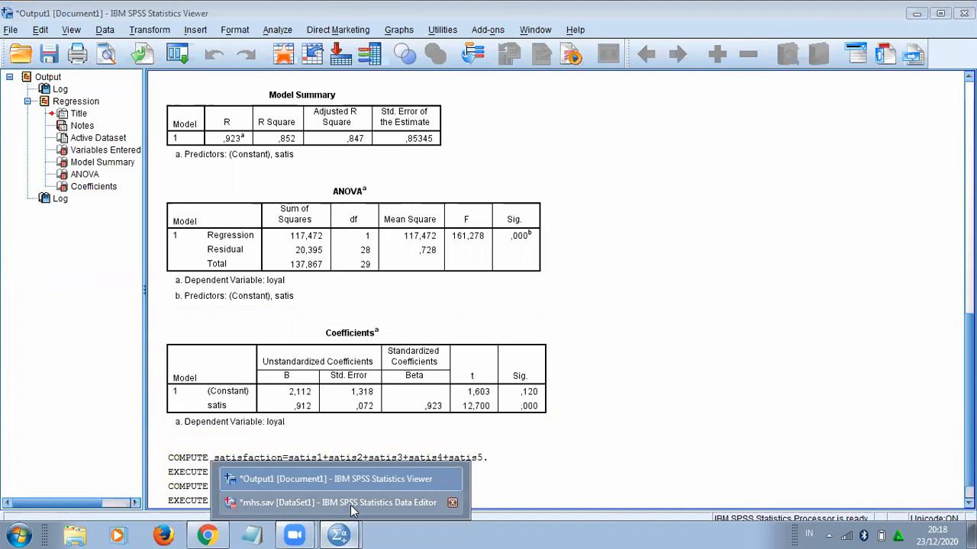
click(350, 504)
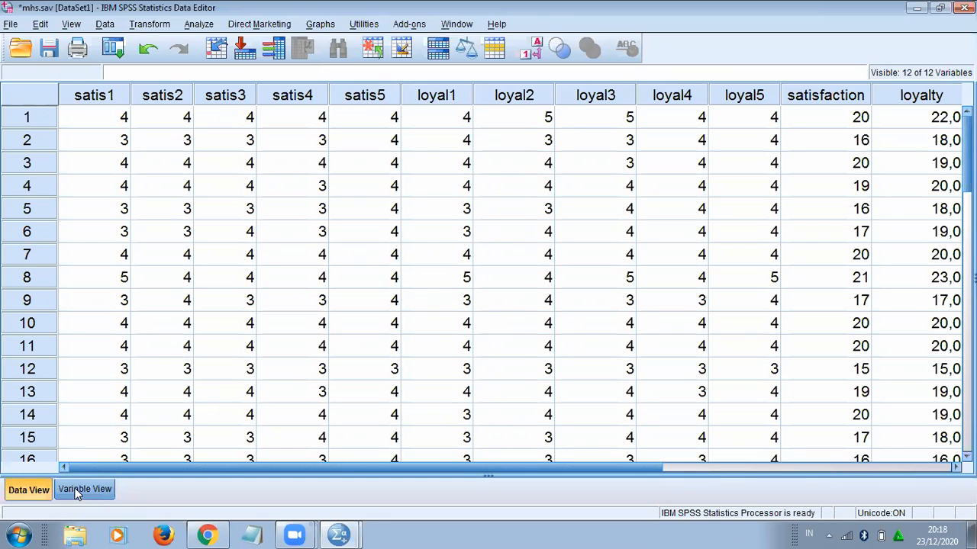
click(83, 489)
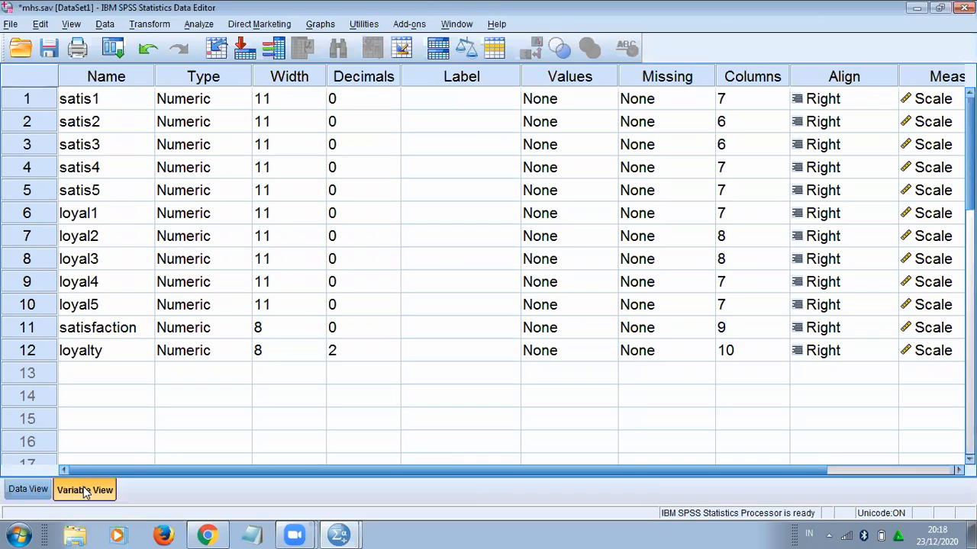
click(394, 356)
click(394, 356)
click(393, 355)
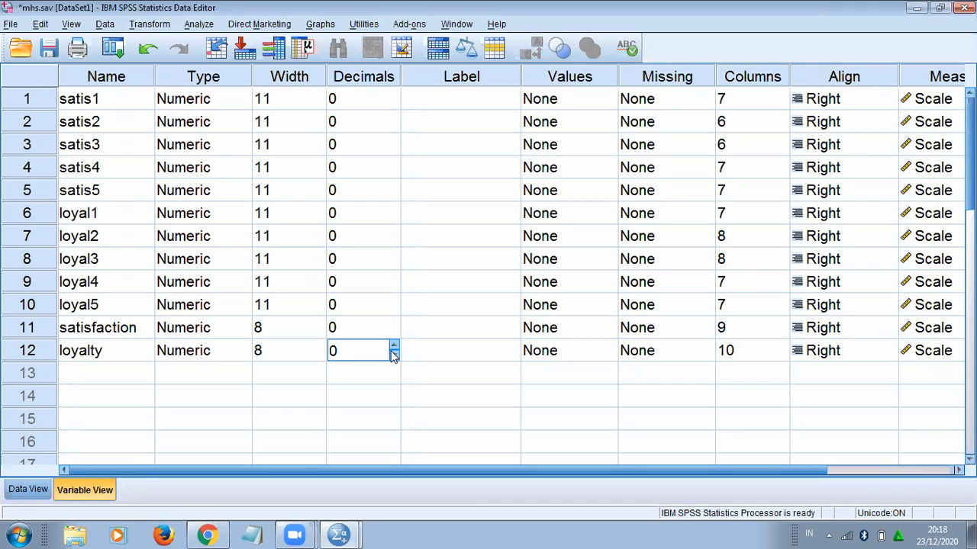
click(29, 489)
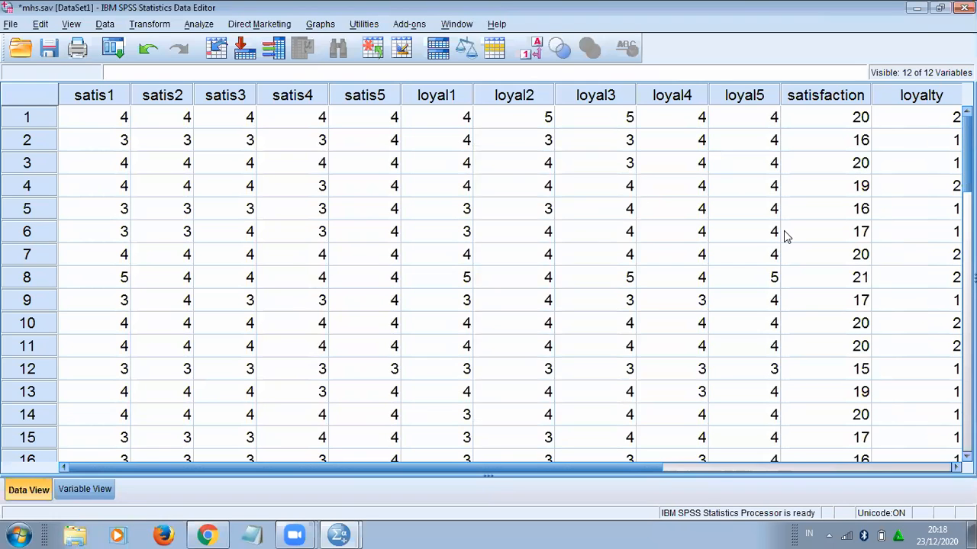
- Narrow the loyal2, loyal1, loyal3 and loyalty columns in the data view
drag(554, 95, 535, 94)
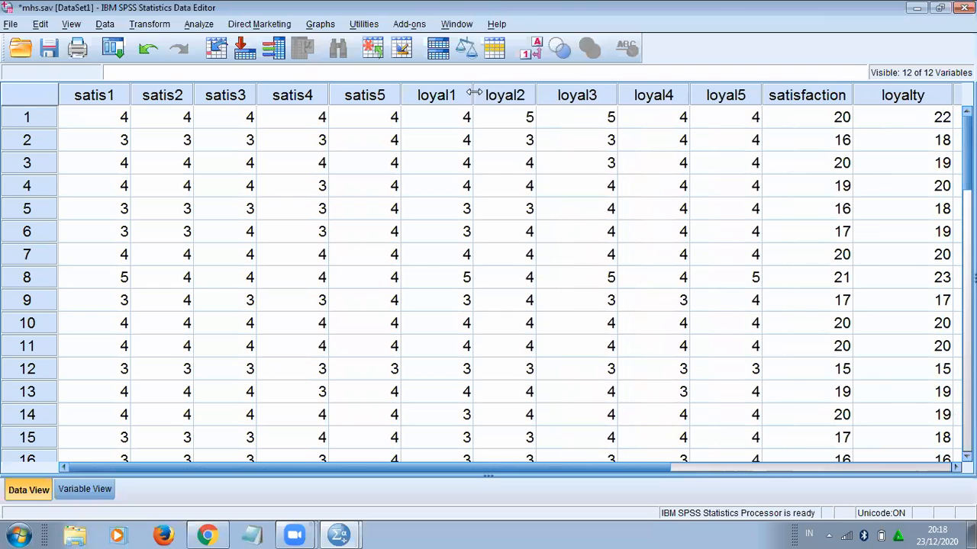
drag(473, 93, 460, 91)
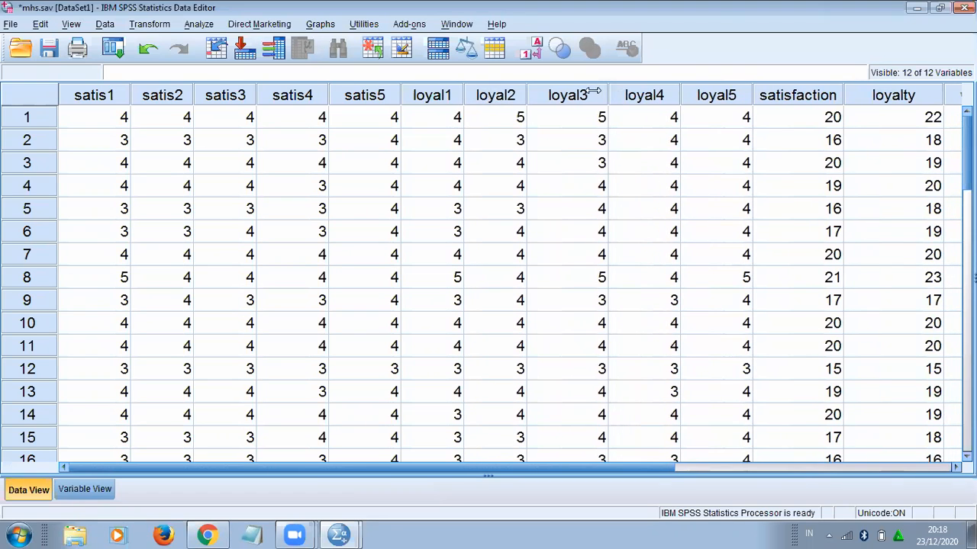
drag(596, 90, 577, 91)
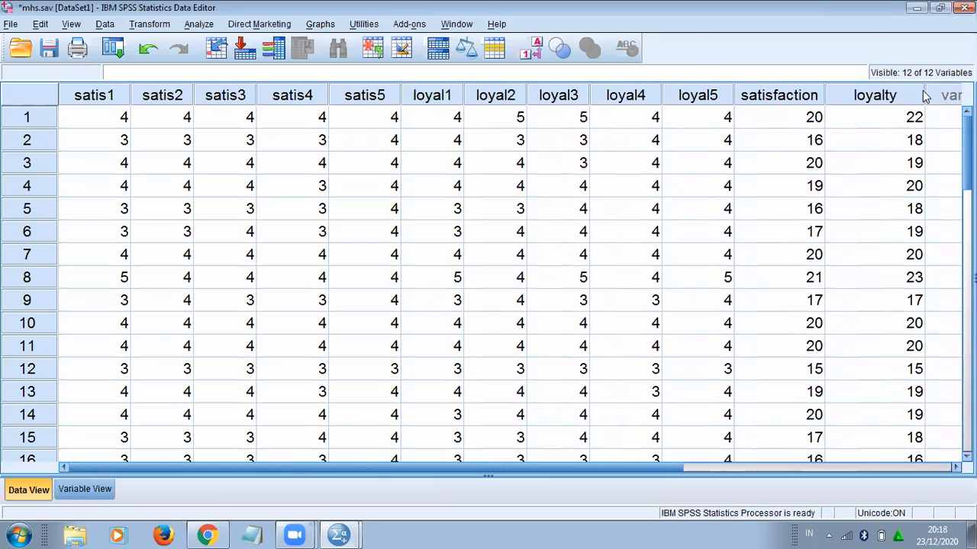
drag(924, 91, 905, 86)
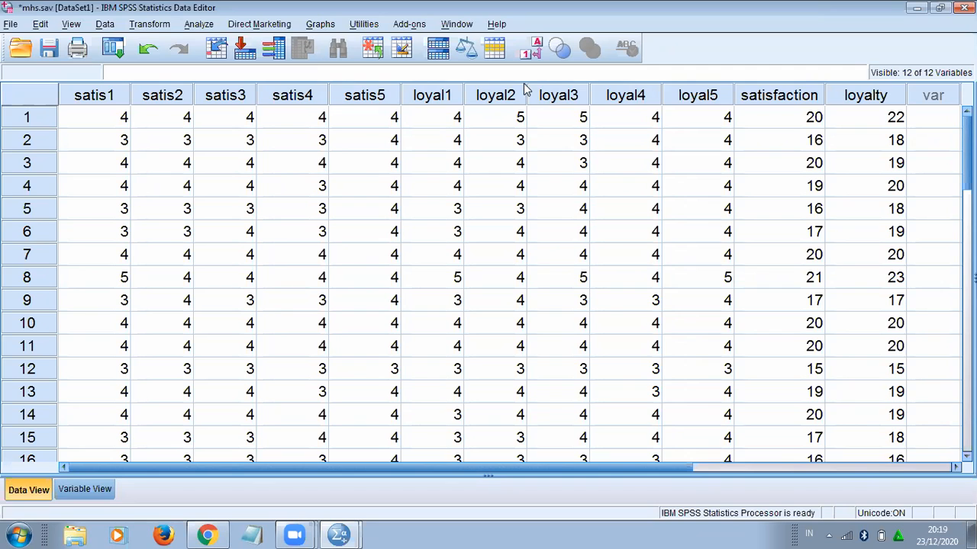
- Start a Bivariate Correlations analysis and add satis1 through satis5 as its variables
click(197, 26)
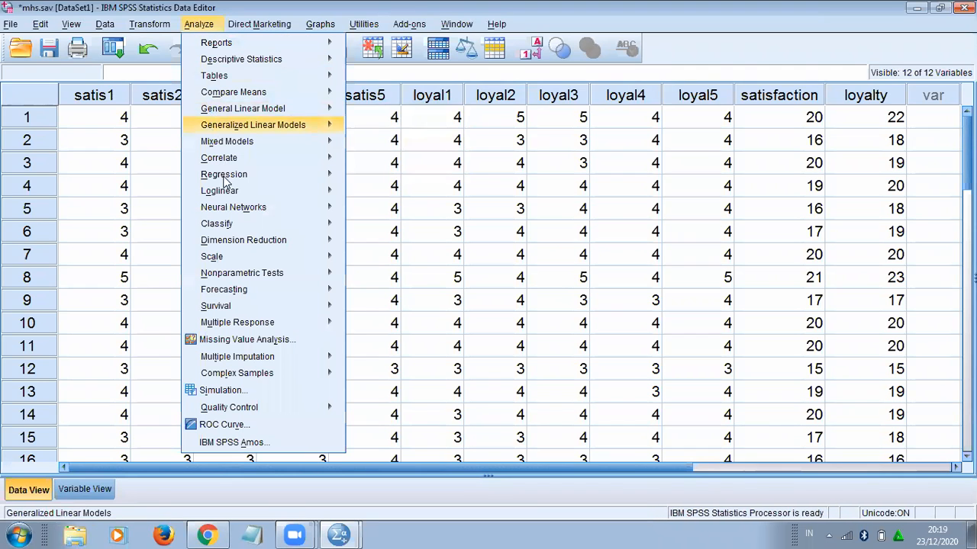
mouse_move(259, 166)
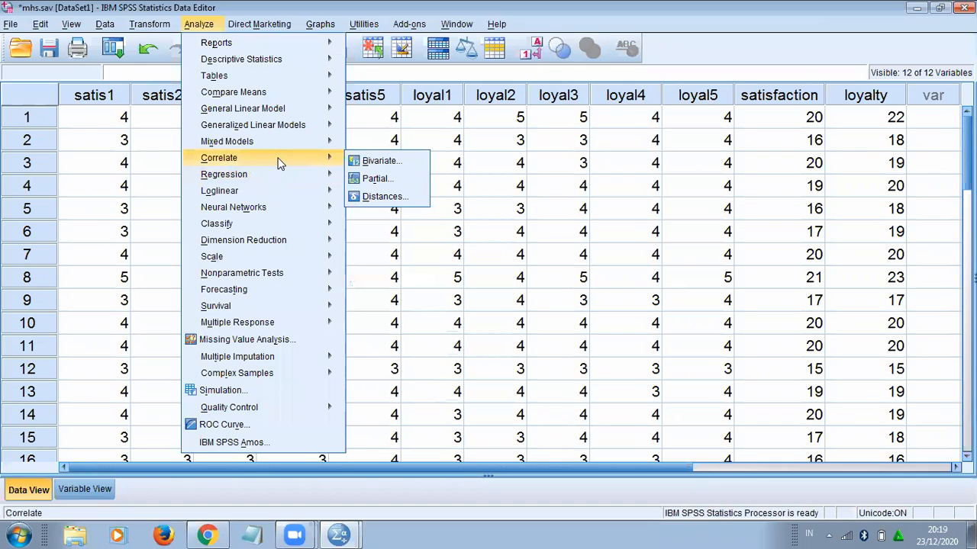
click(379, 161)
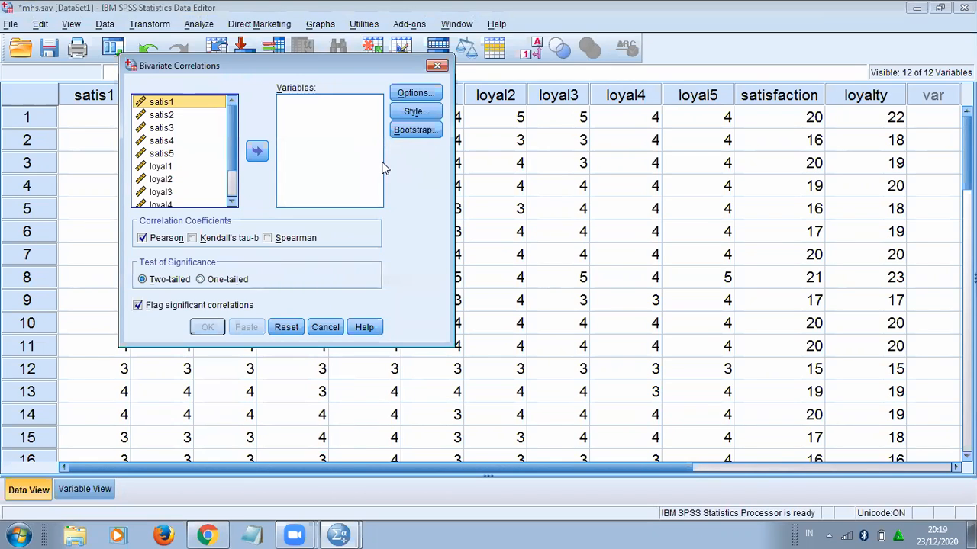
key(shift+Down)
key(shift+Down)
key(shift+Down)
key(shift+Down)
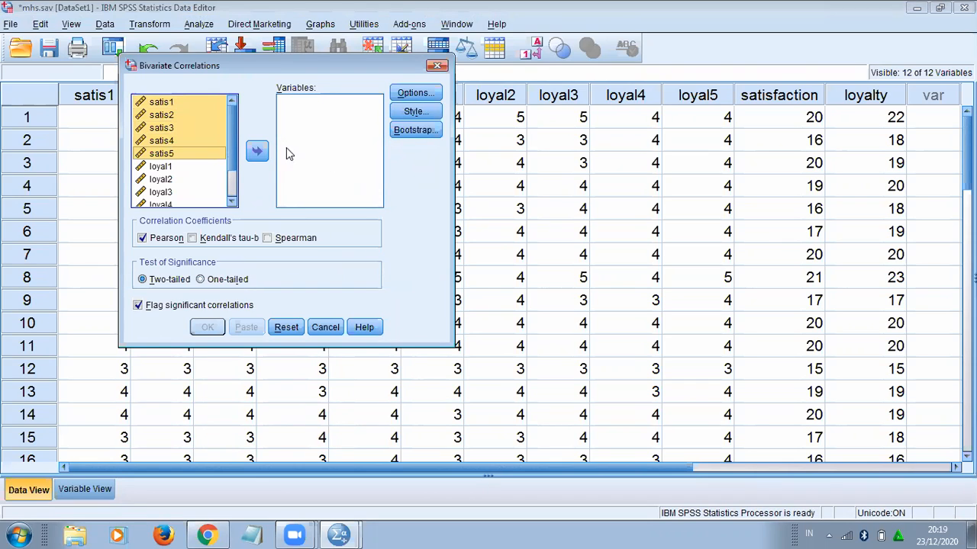
click(259, 152)
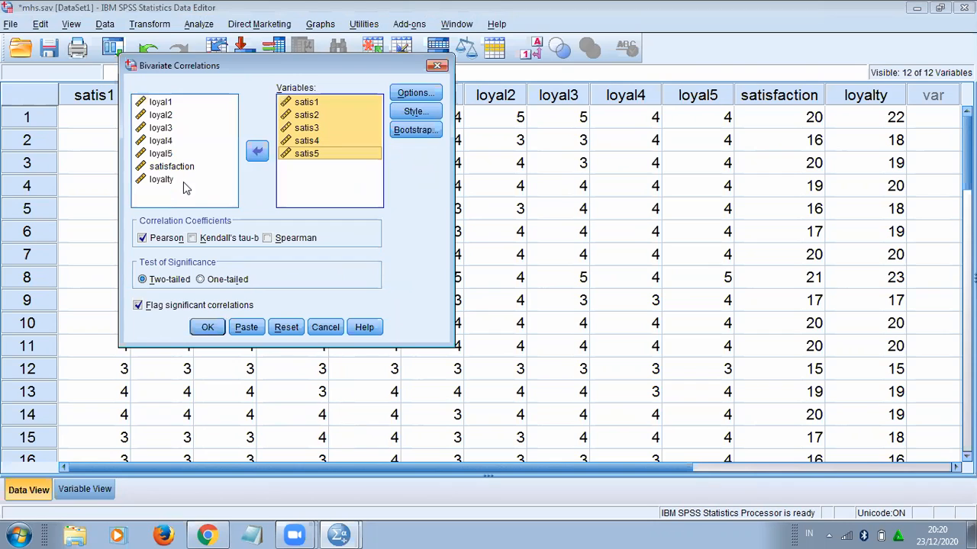
- Add satisfaction to the correlation variables, run the two-tailed Pearson analysis and bring the full Correlations table into view
click(173, 166)
click(257, 151)
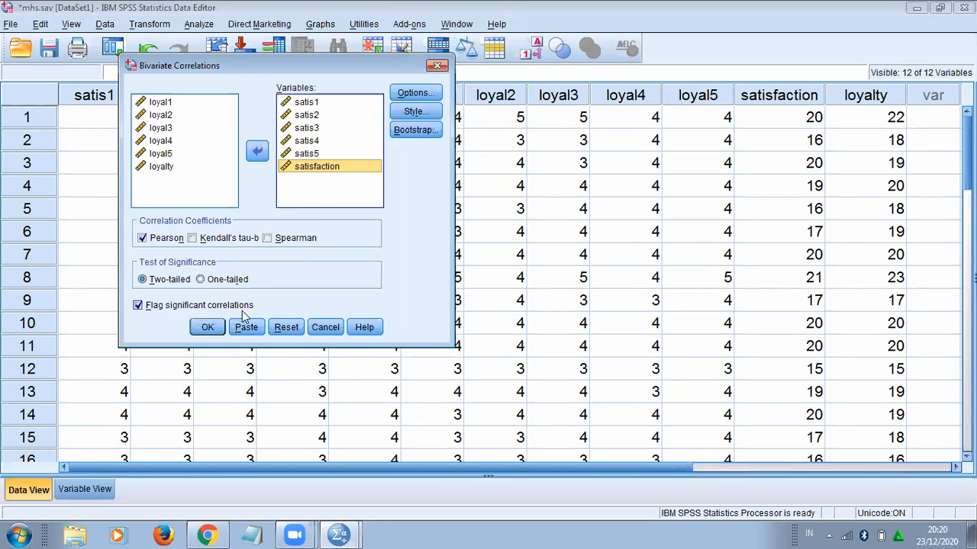
click(208, 327)
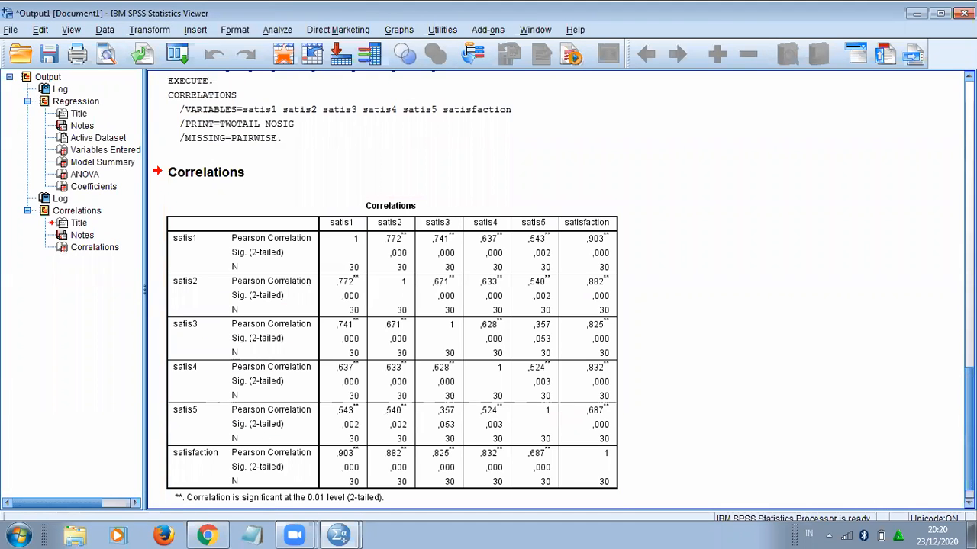
scroll(385, 288, down, 1)
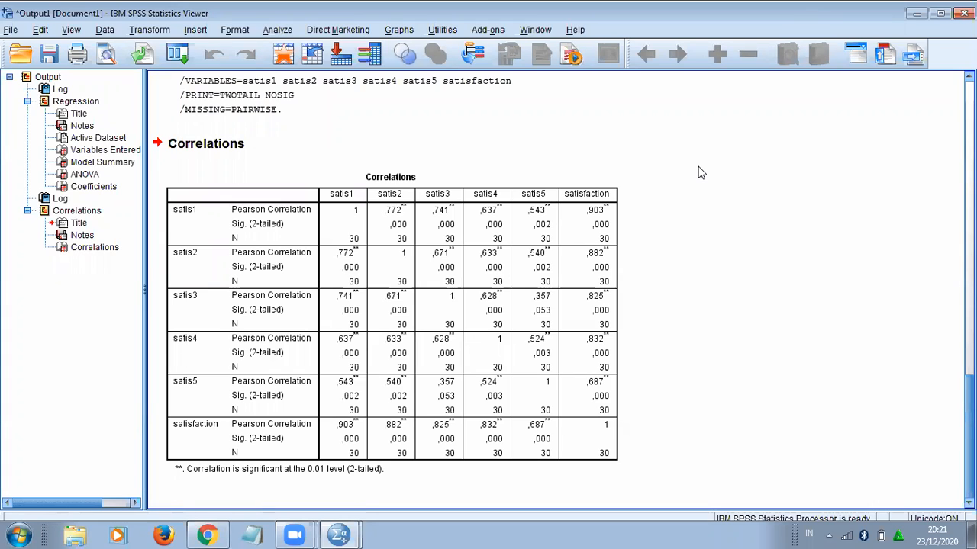
click(407, 178)
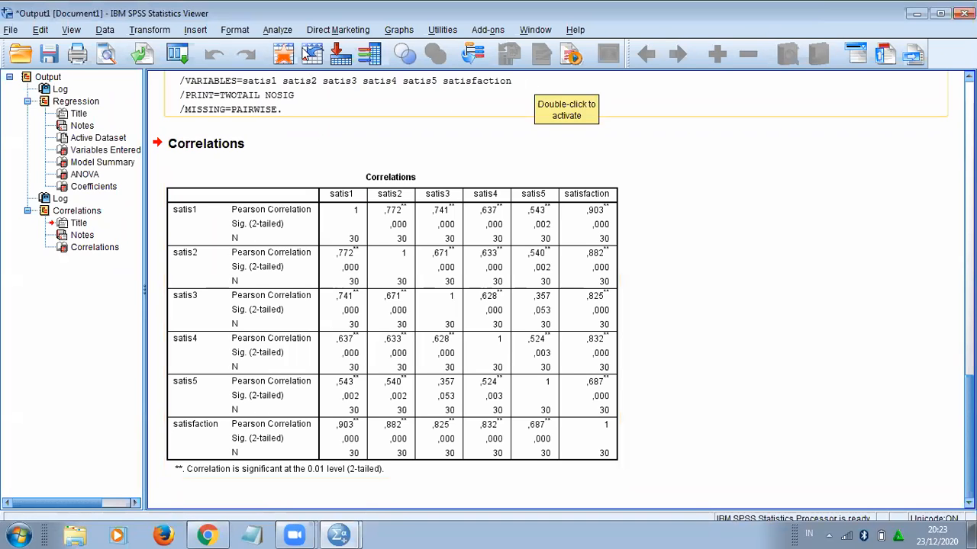
- Start a Reliability Analysis and add satis1 through satis5 as the scale items
click(287, 34)
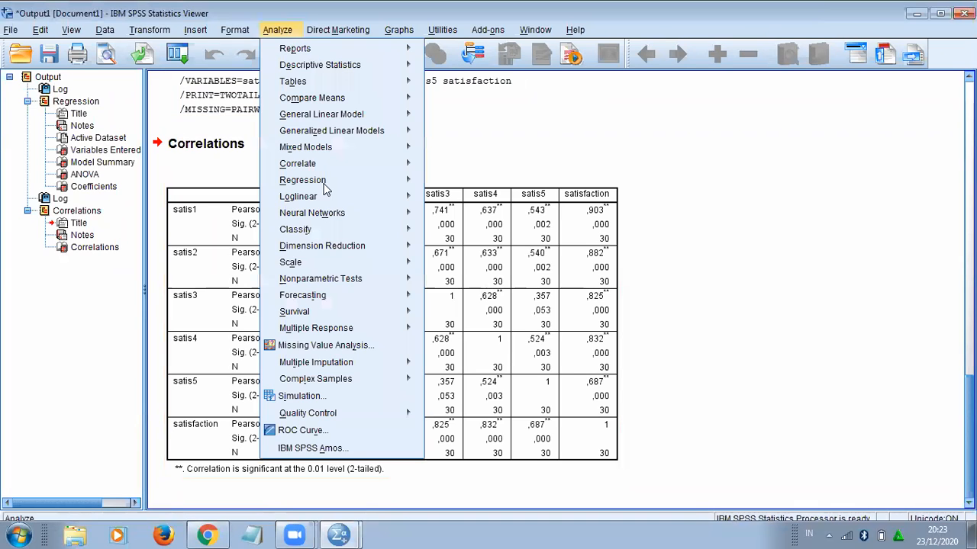
mouse_move(347, 268)
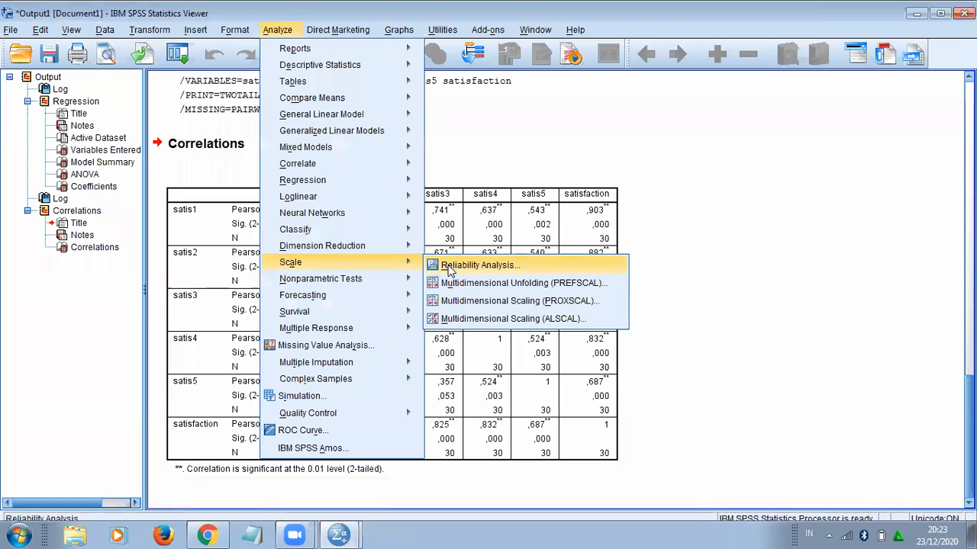
click(525, 263)
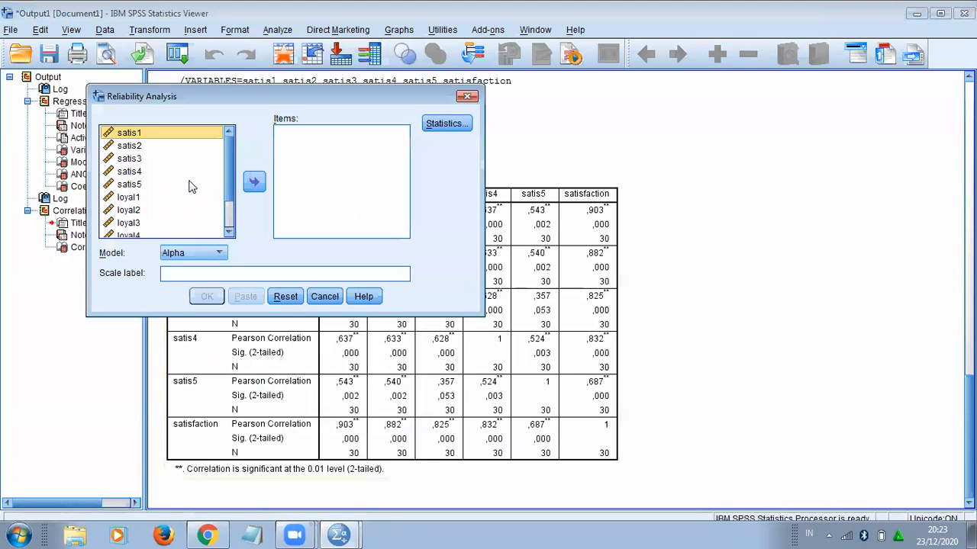
key(shift+Down)
key(shift+Down)
key(shift+Down)
key(shift+Down)
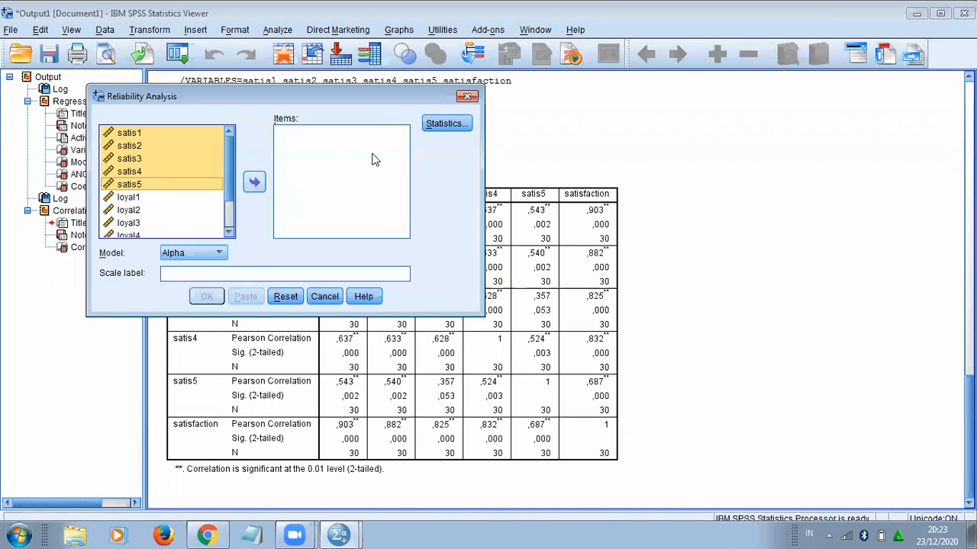
click(257, 184)
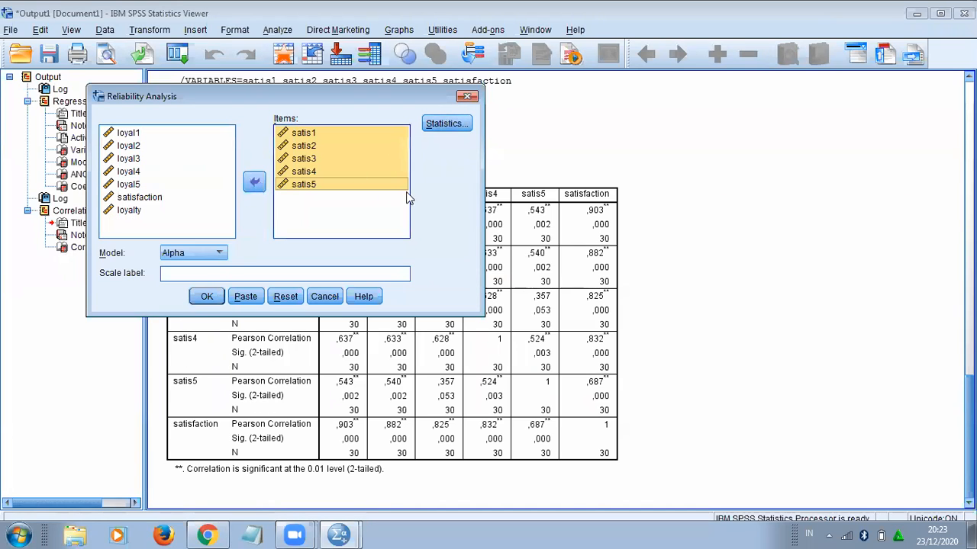
- Request the scale if item deleted and inter-item correlations statistics, and run the reliability analysis with the Alpha model
click(447, 125)
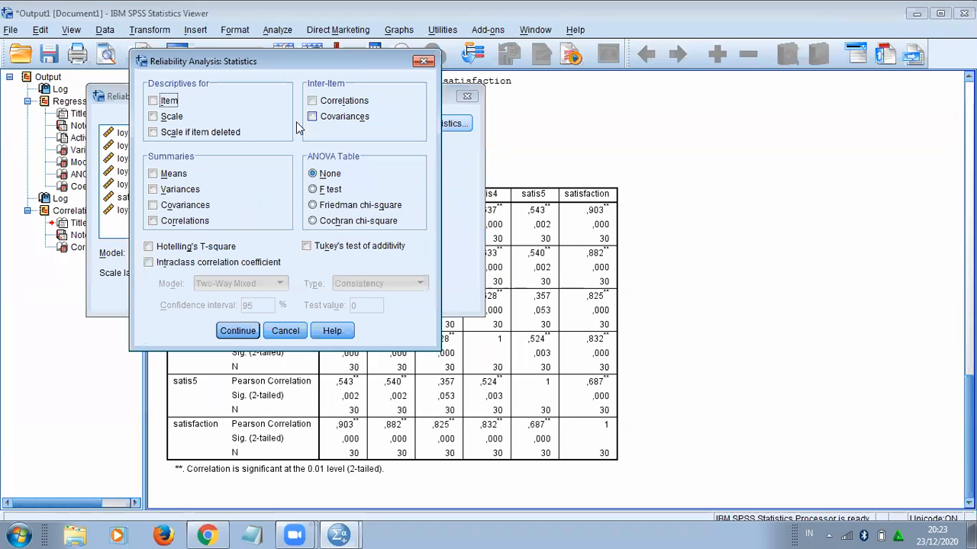
click(153, 133)
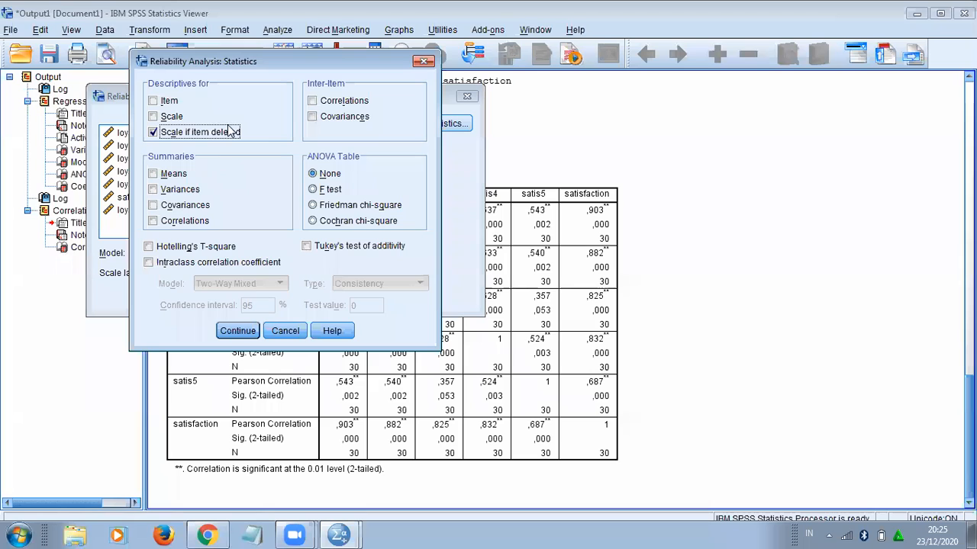
click(312, 101)
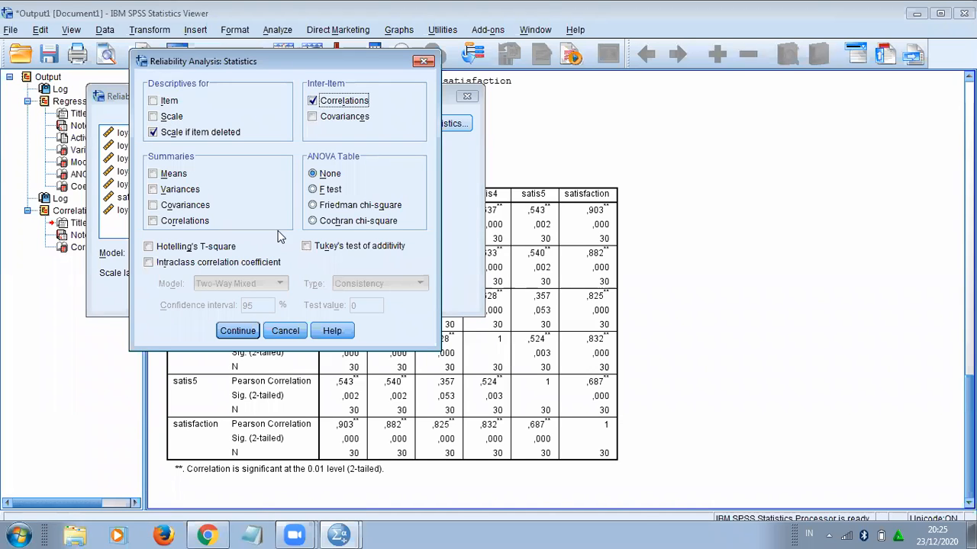
click(229, 331)
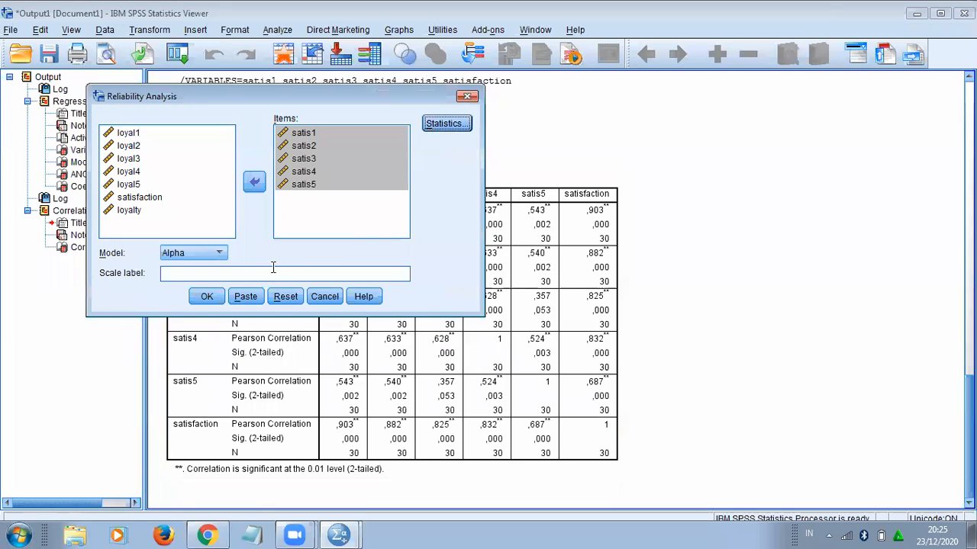
click(207, 297)
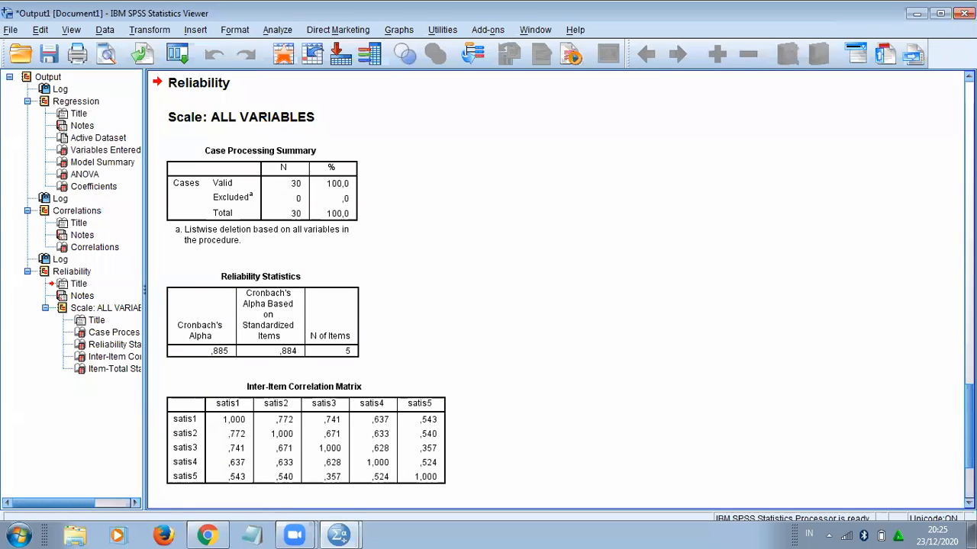
- Examine Cronbach's Alpha in the Reliability Statistics table and compare it with the alpha-if-item-deleted values in the Item-Total Statistics table
scroll(563, 292, down, 3)
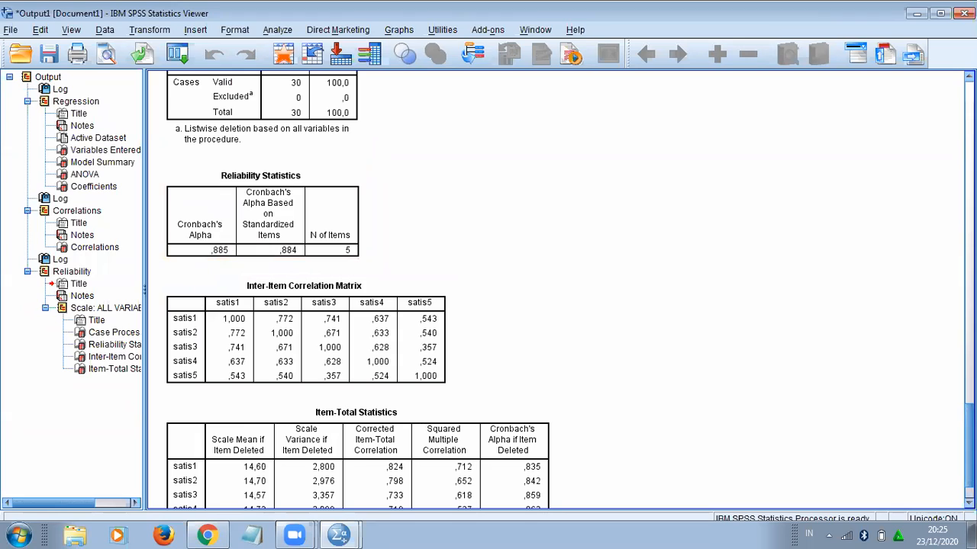
scroll(488, 290, down, 2)
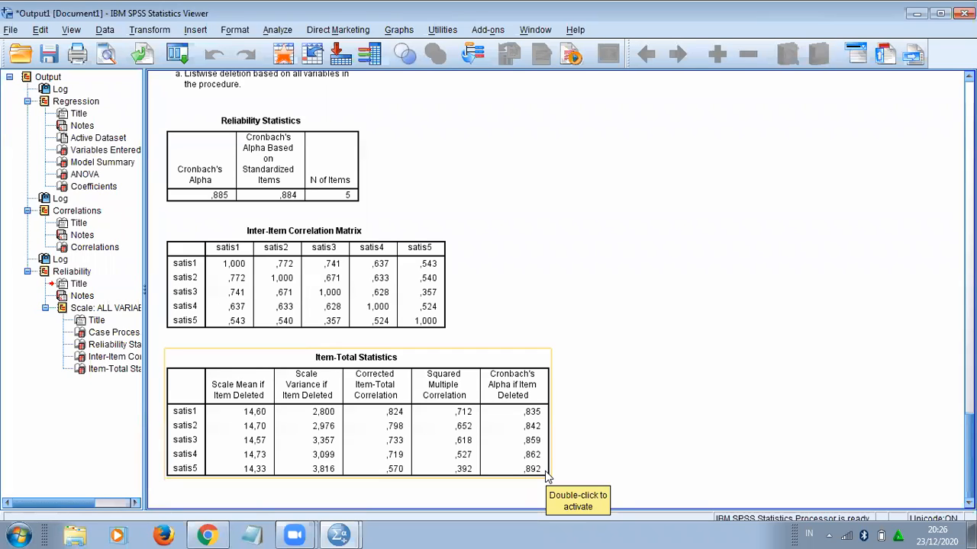
click(392, 326)
click(245, 192)
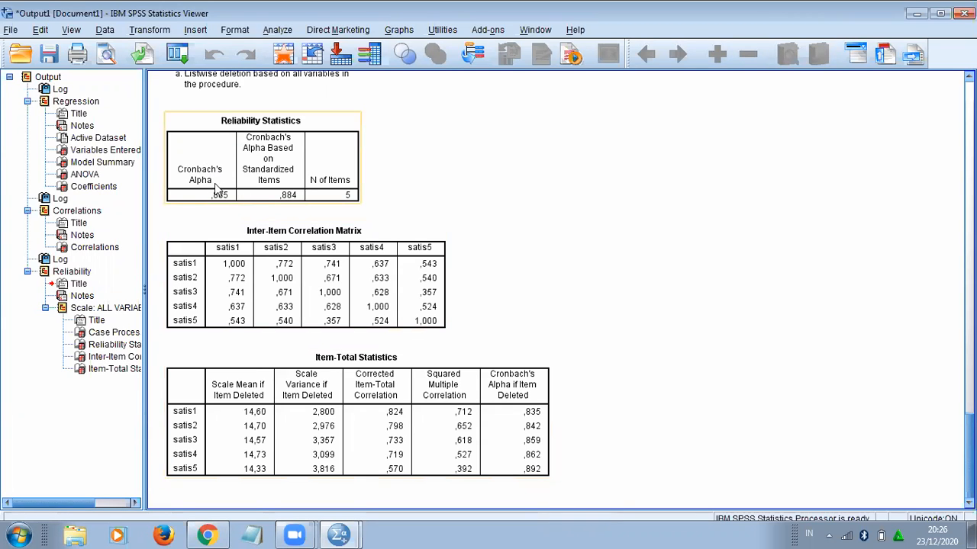
click(531, 475)
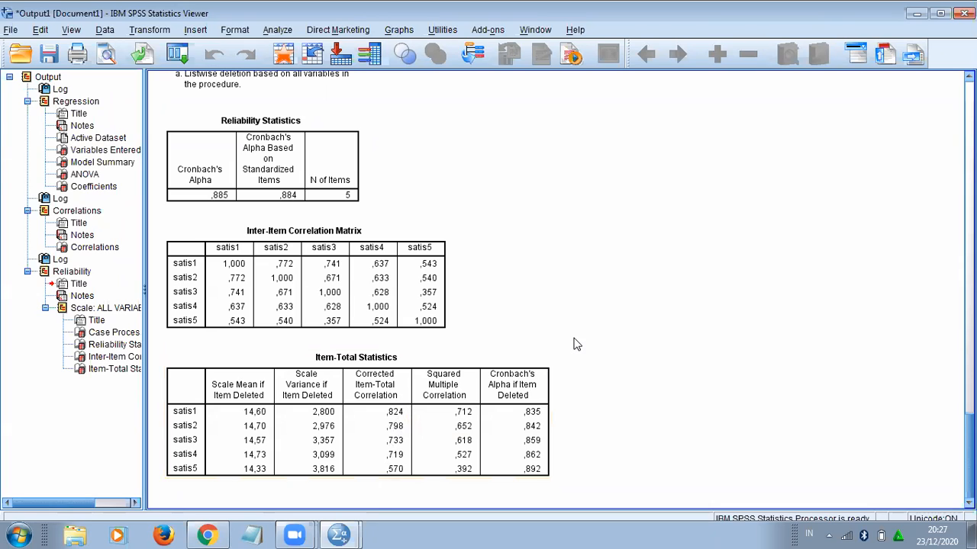
- Compare the satisfaction items' Correlations table with their Inter-Item Correlation Matrix and Item-Total Statistics in the reliability output
scroll(557, 290, up, 5)
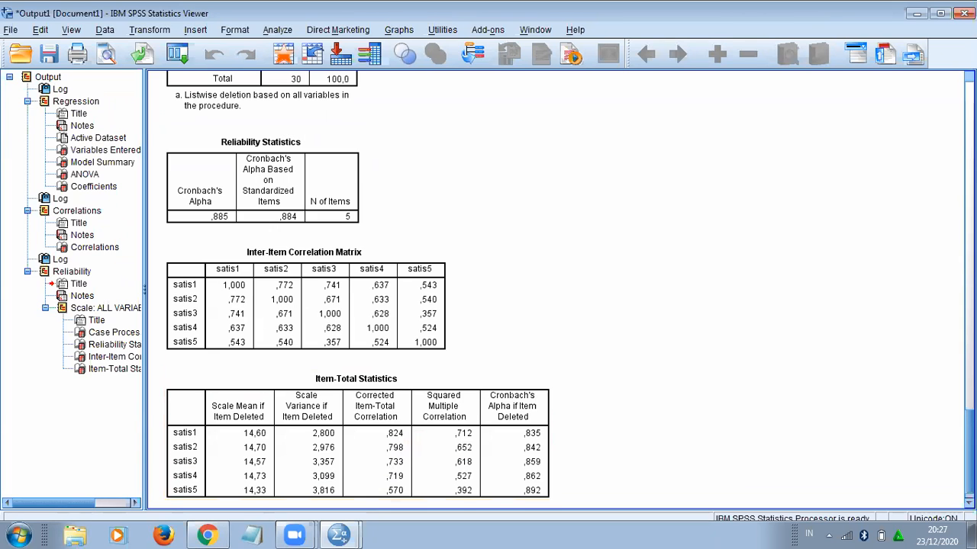
scroll(357, 314, up, 3)
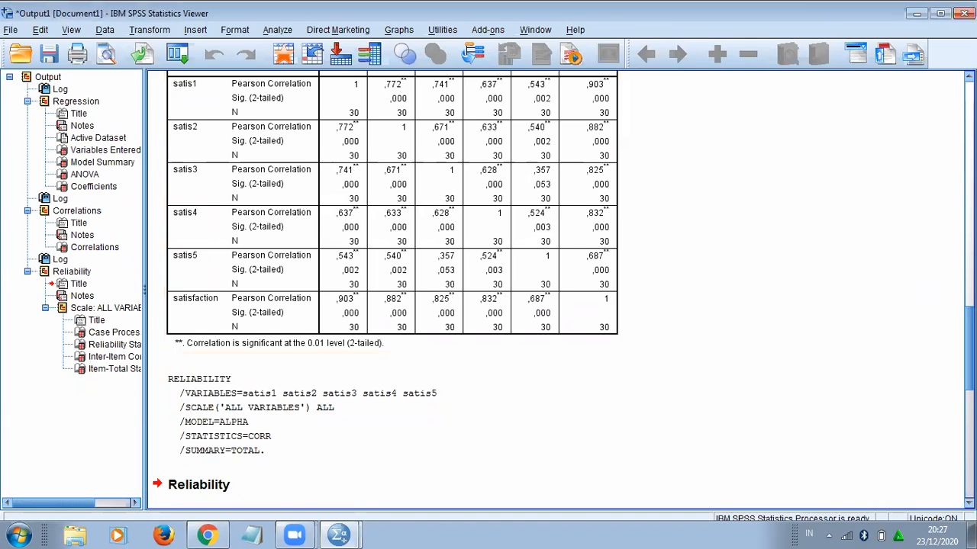
scroll(563, 295, down, 10)
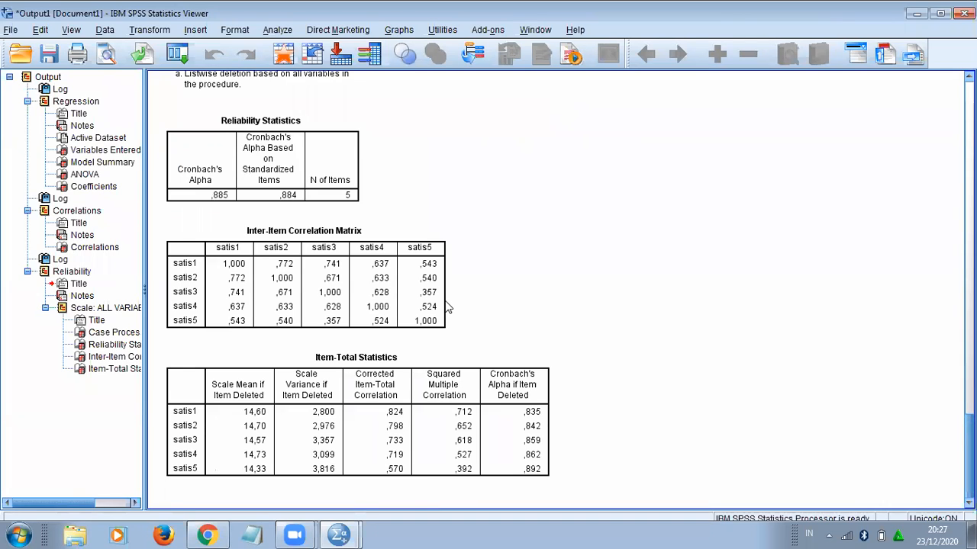
click(368, 407)
- Remove satis5 from the Reliability Analysis items and rerun the analysis on satis1 through satis4 with the Alpha model
click(339, 534)
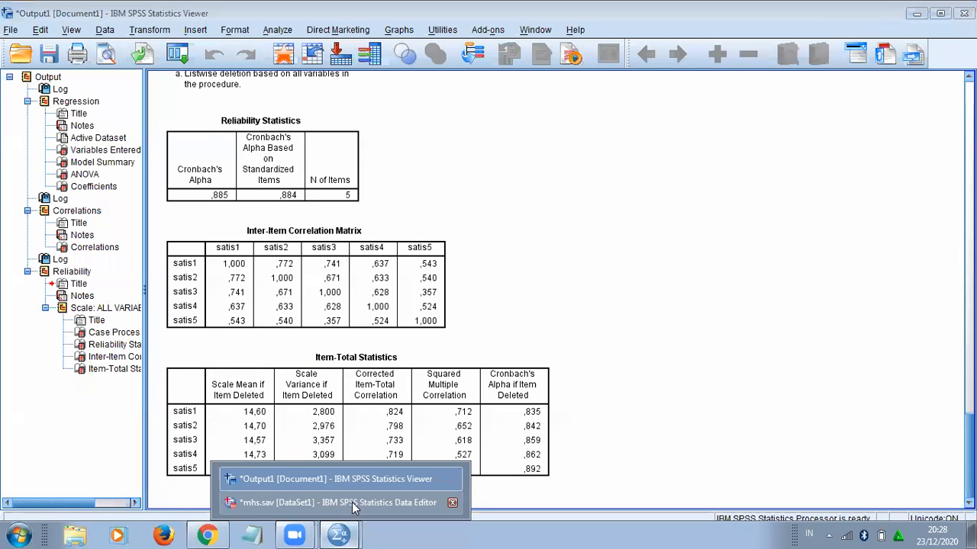
click(352, 502)
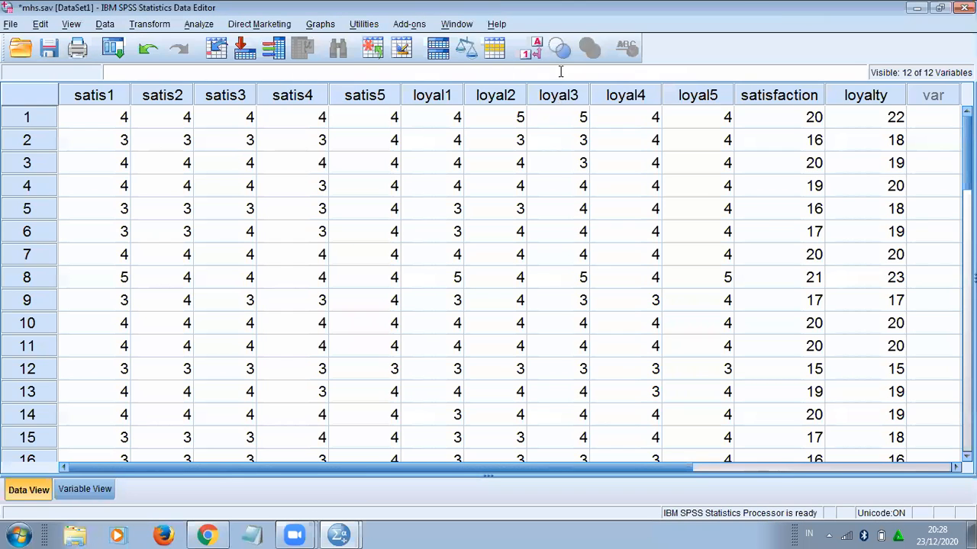
click(200, 24)
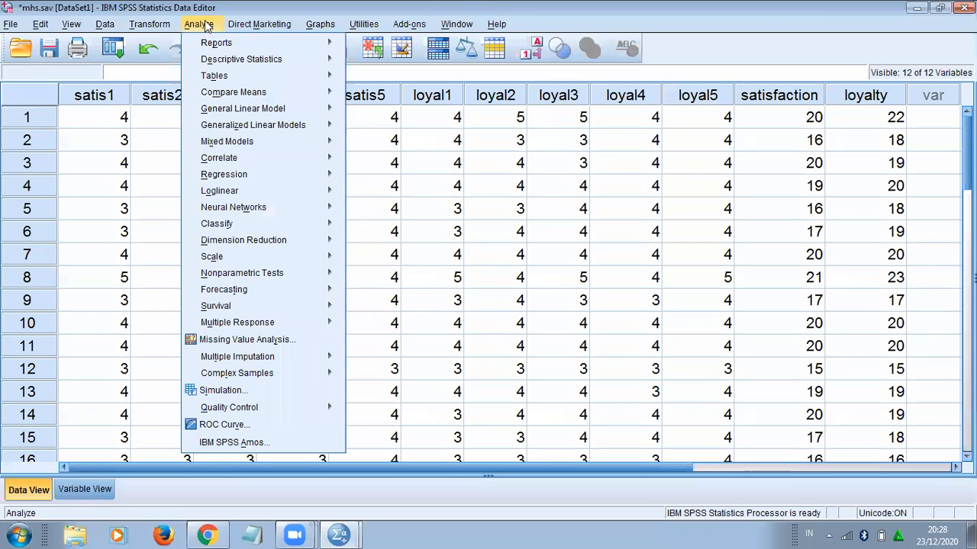
mouse_move(262, 163)
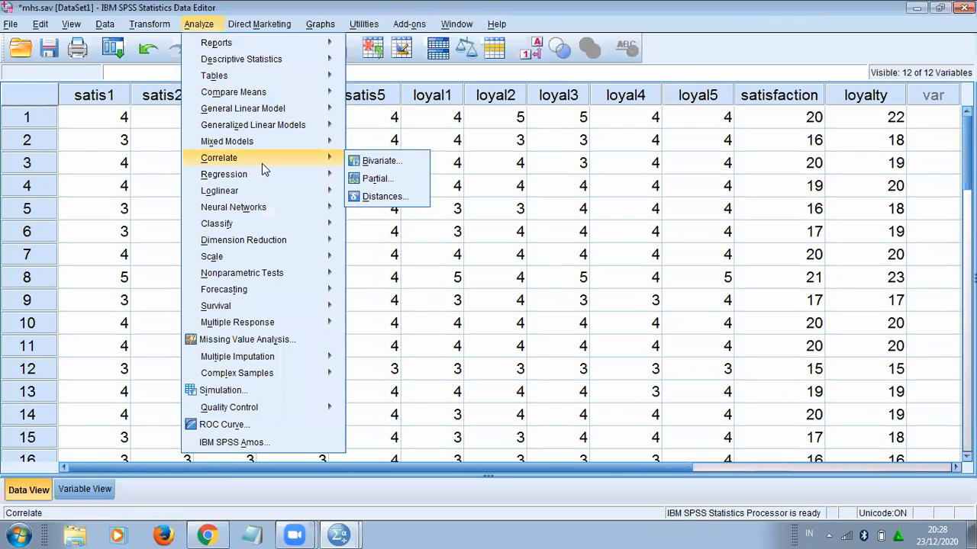
mouse_move(310, 259)
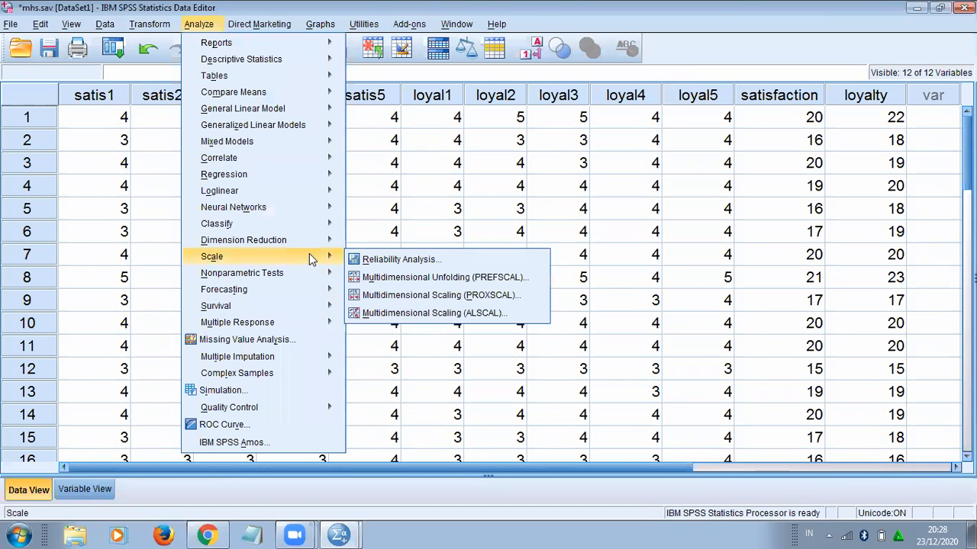
click(404, 262)
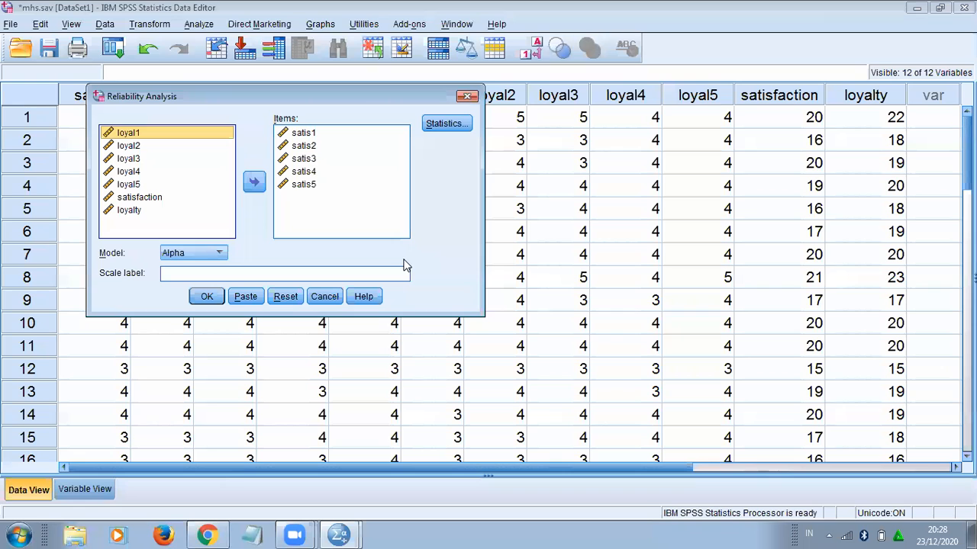
click(299, 189)
click(300, 189)
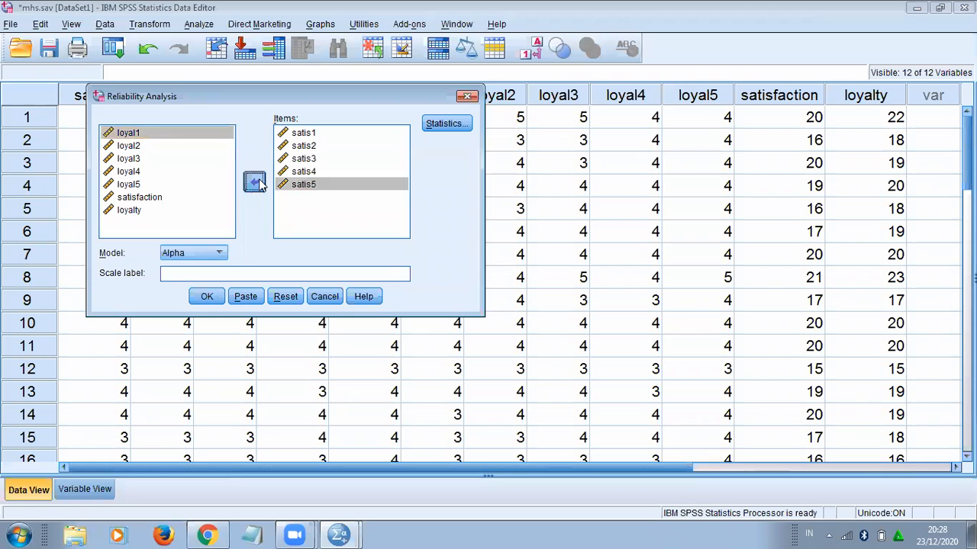
click(254, 181)
click(207, 297)
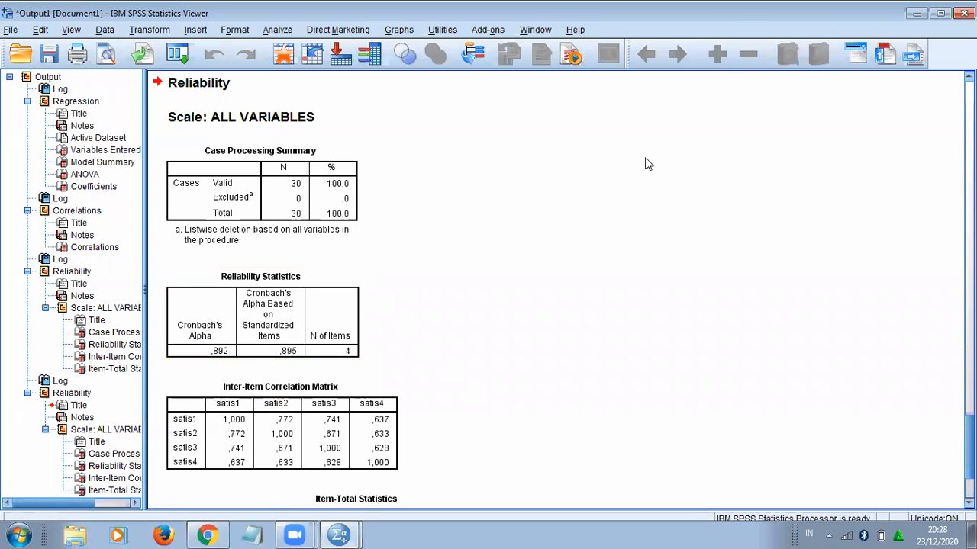
- Compare Cronbach's Alpha of the four-item run with the five-item Reliability Statistics and Item-Total Statistics tables
scroll(564, 287, up, 10)
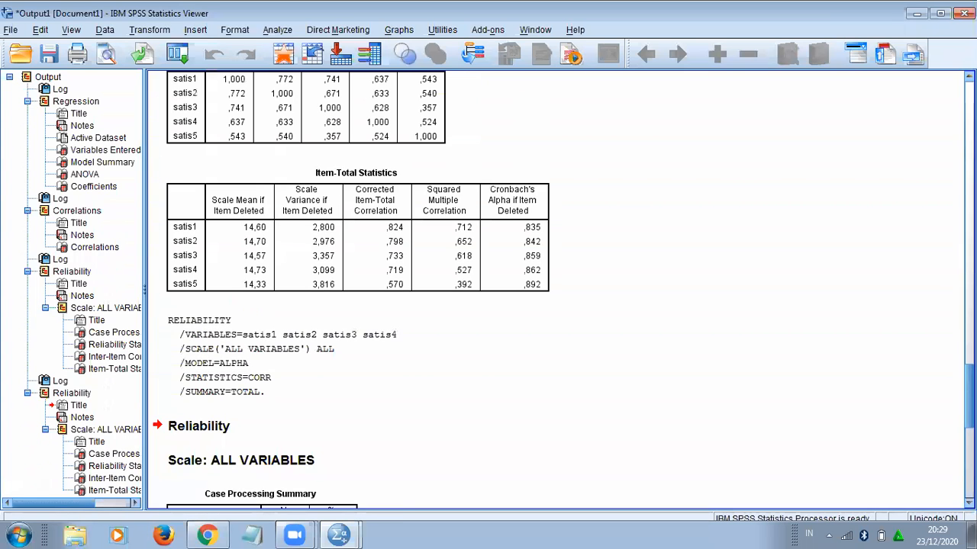
scroll(477, 100, up, 4)
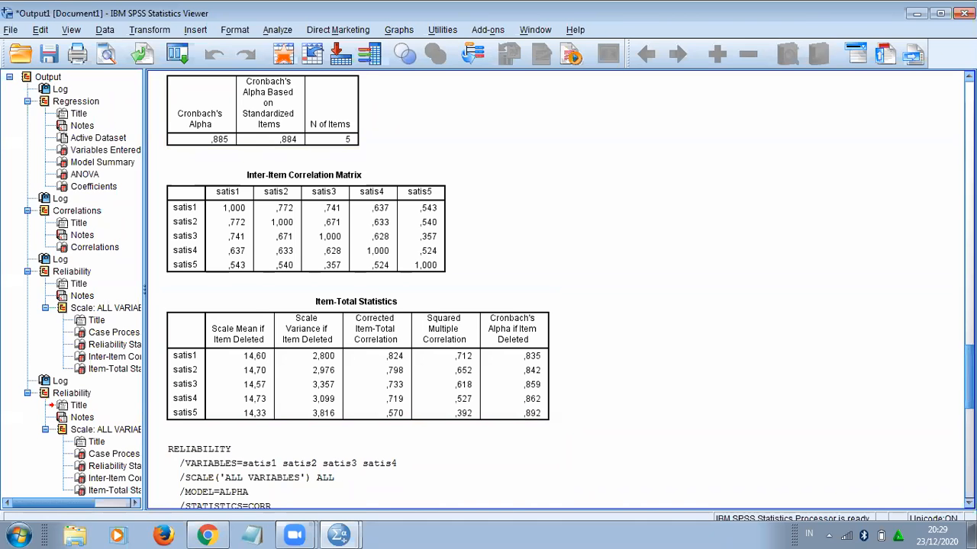
scroll(557, 290, down, 10)
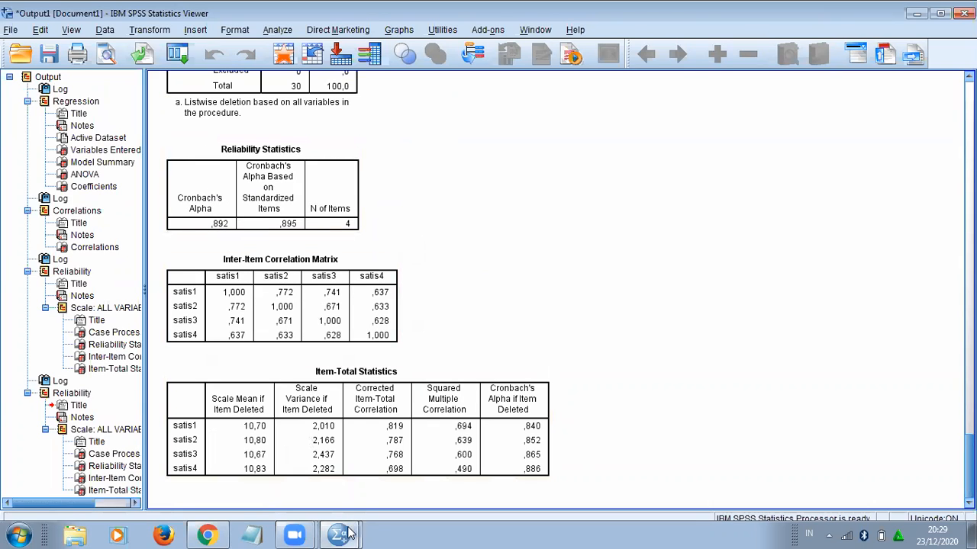
- Add satis5 back to the Reliability Analysis items and rerun the analysis on satis1 through satis5
mouse_move(349, 534)
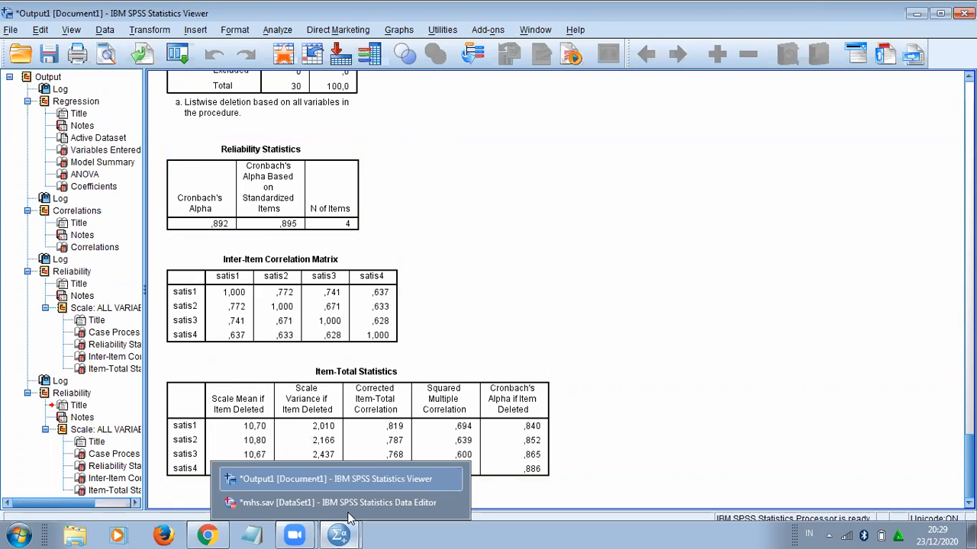
click(350, 504)
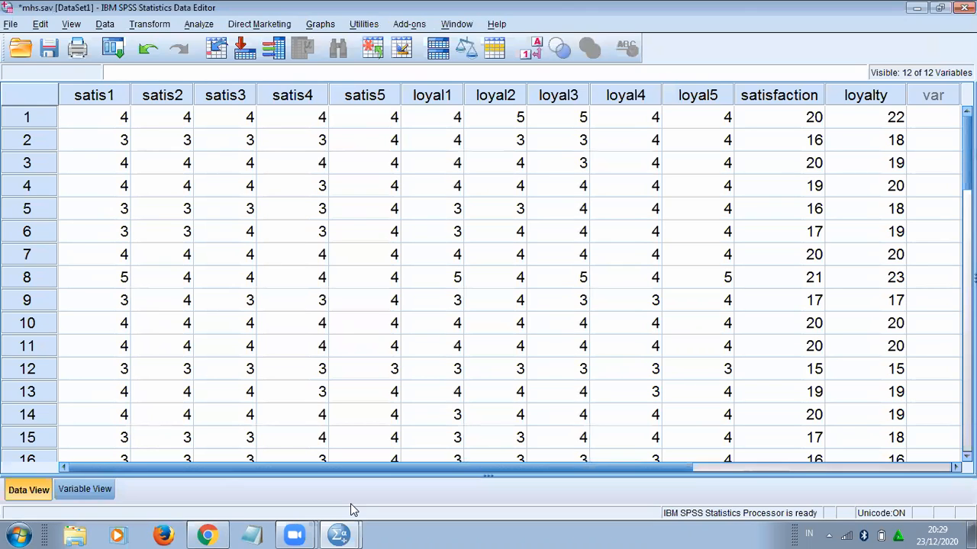
click(206, 28)
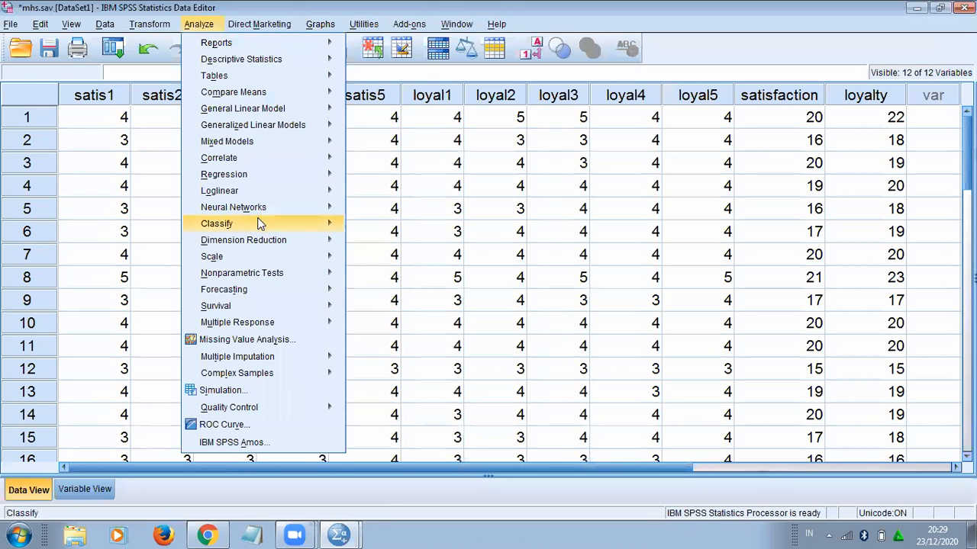
mouse_move(331, 257)
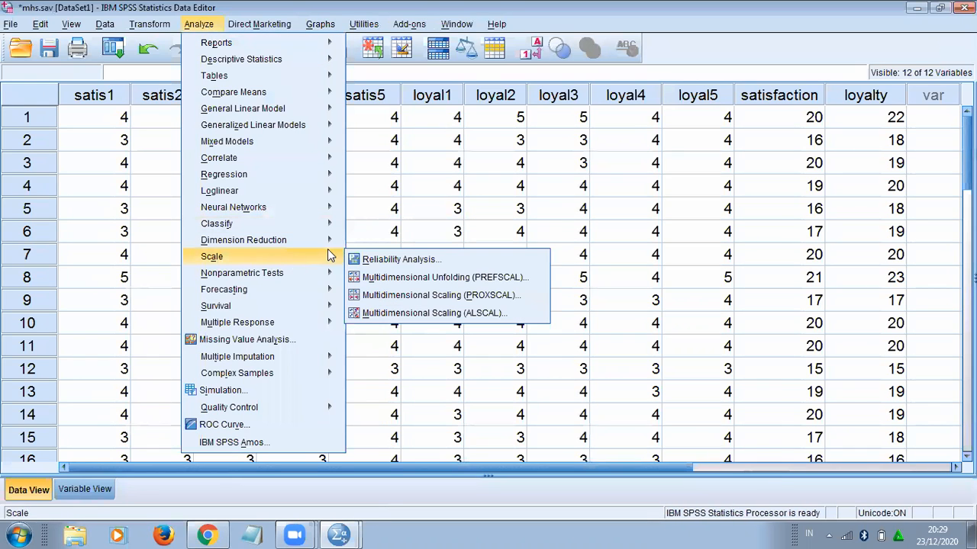
click(385, 260)
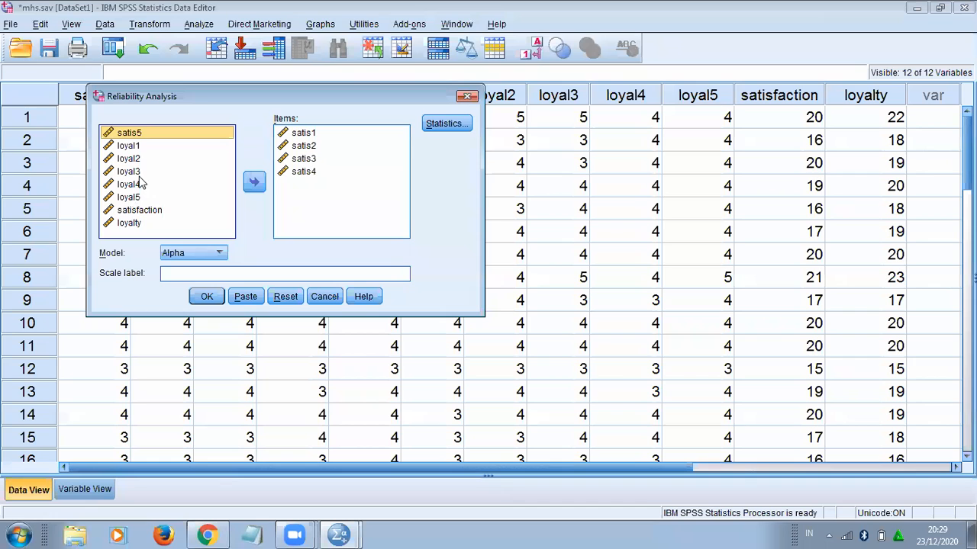
click(254, 182)
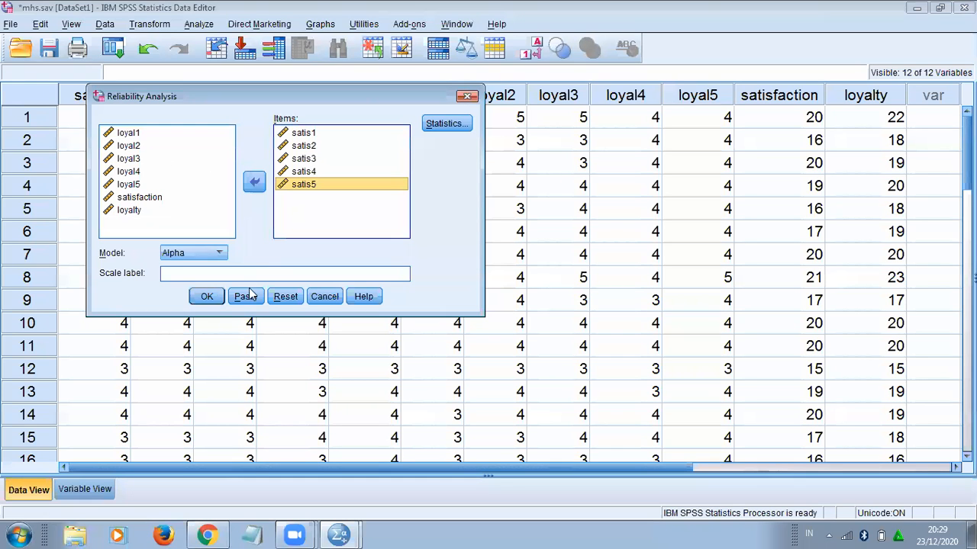
click(207, 296)
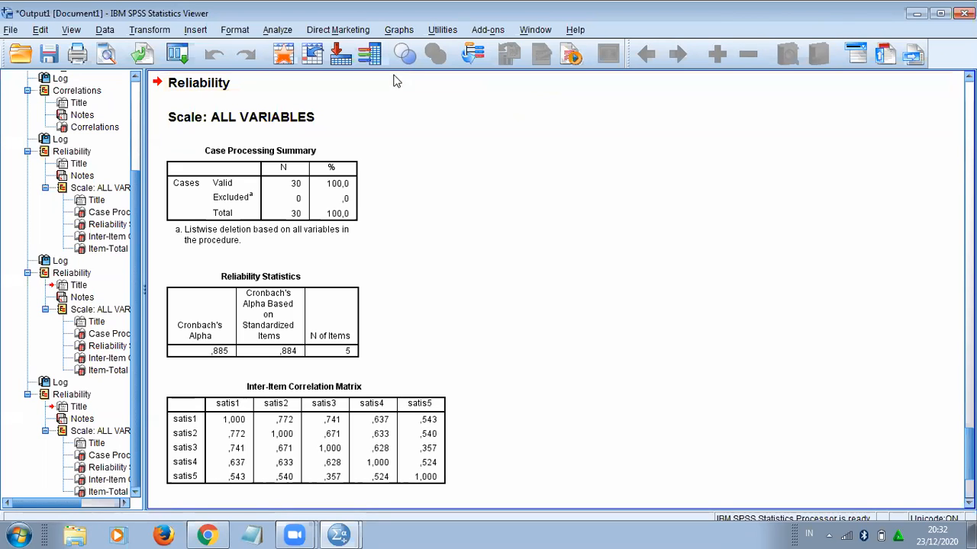
- Start a Factor Analysis on the mhs.sav data and add satis1 through satis5 as its variables
click(339, 534)
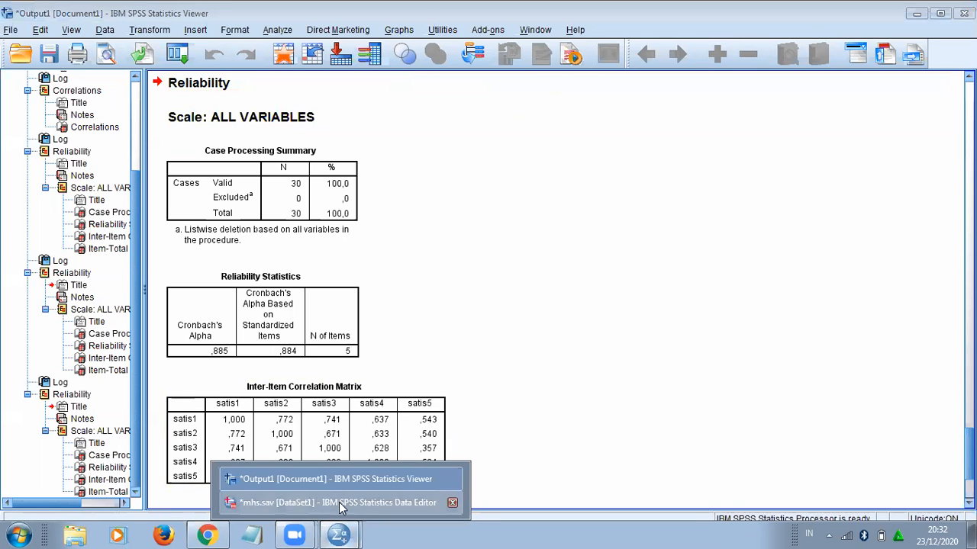
click(341, 507)
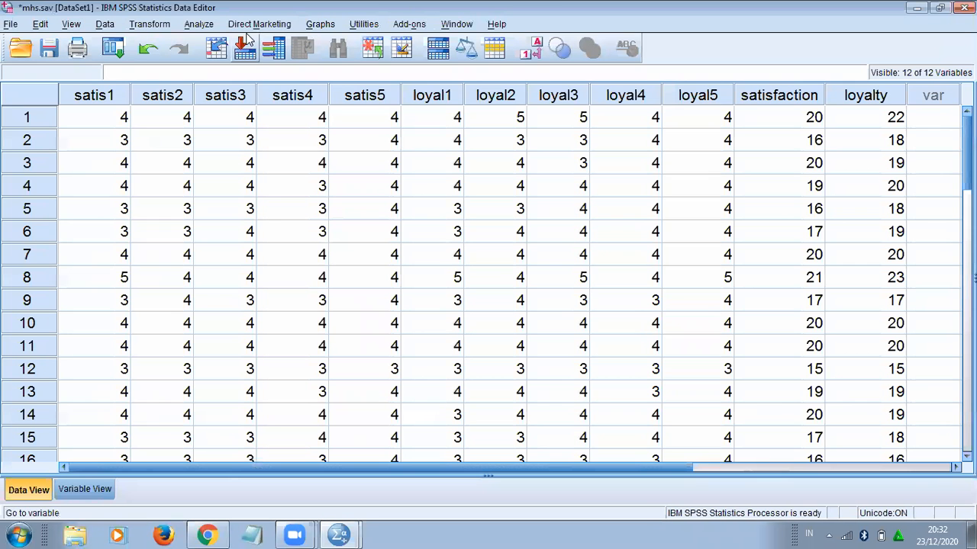
click(200, 25)
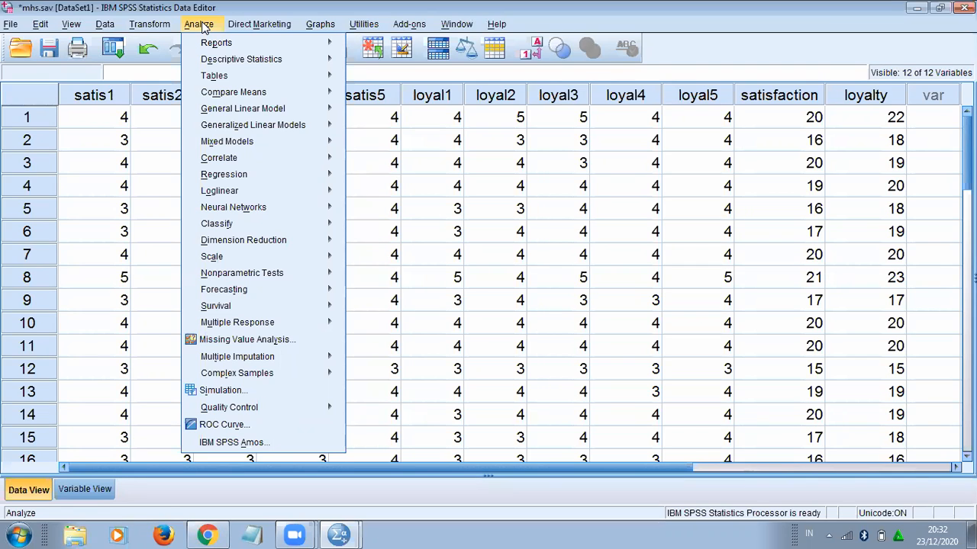
click(203, 27)
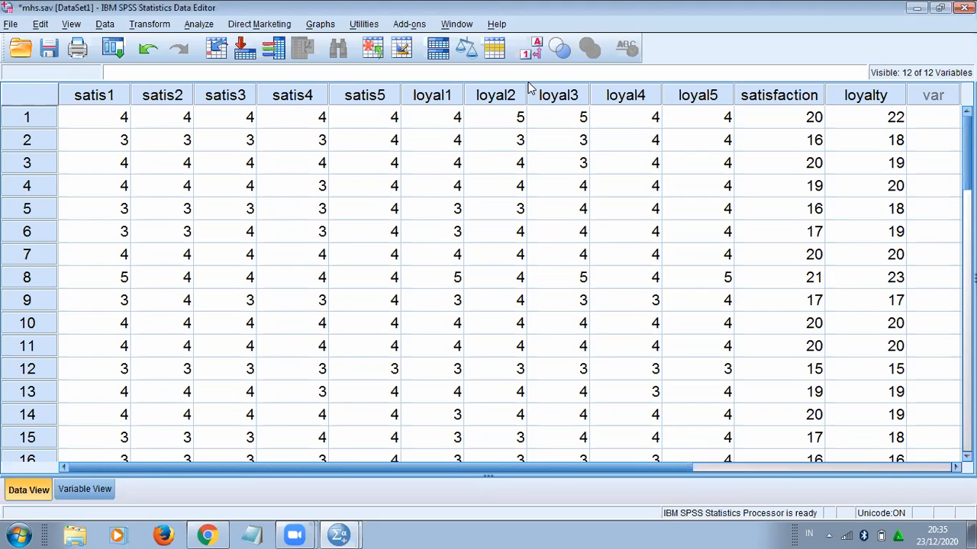
click(206, 24)
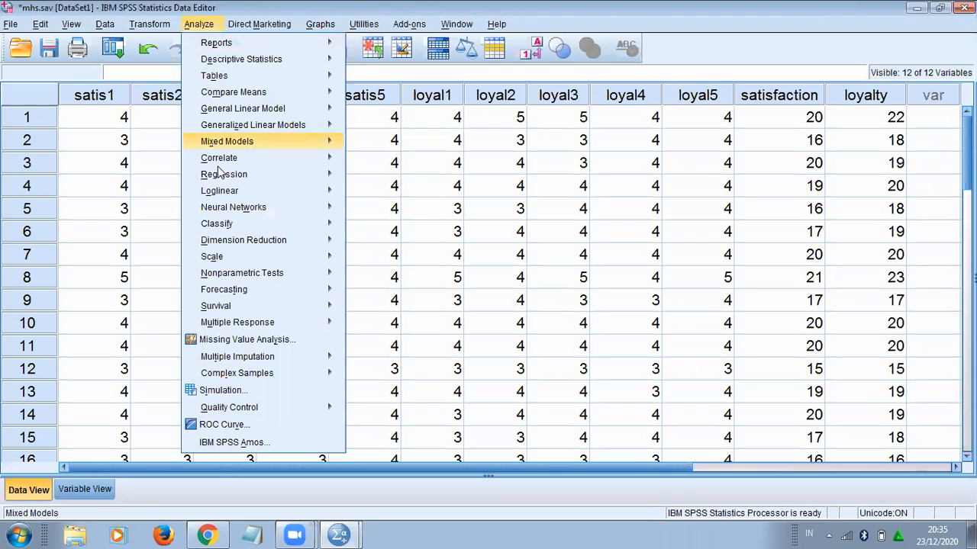
mouse_move(306, 238)
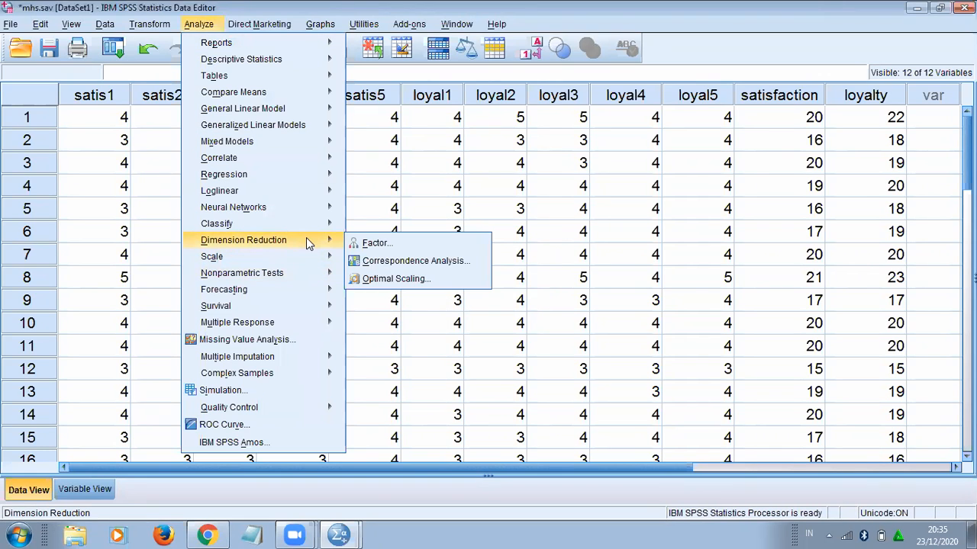
click(374, 243)
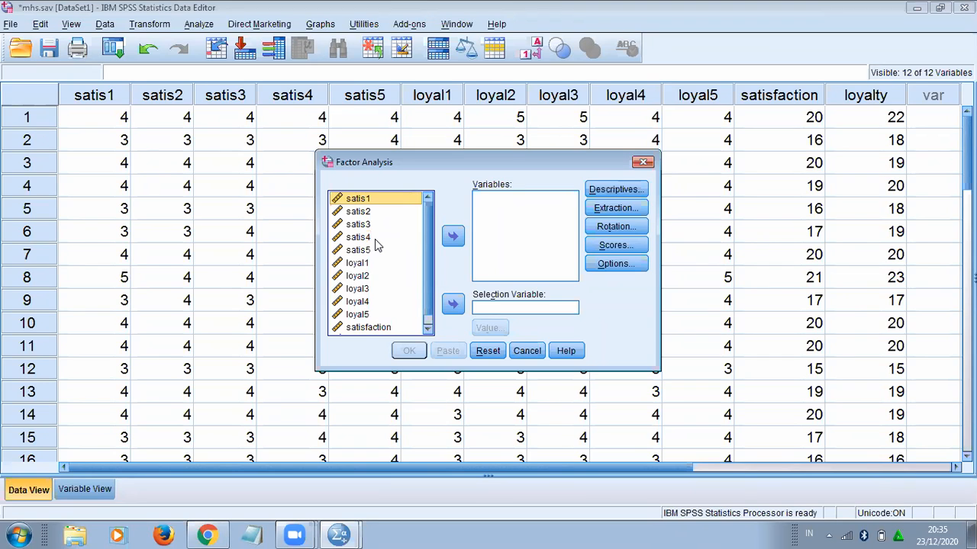
key(shift+Down)
key(shift+Down)
key(shift+Down)
key(shift+Down)
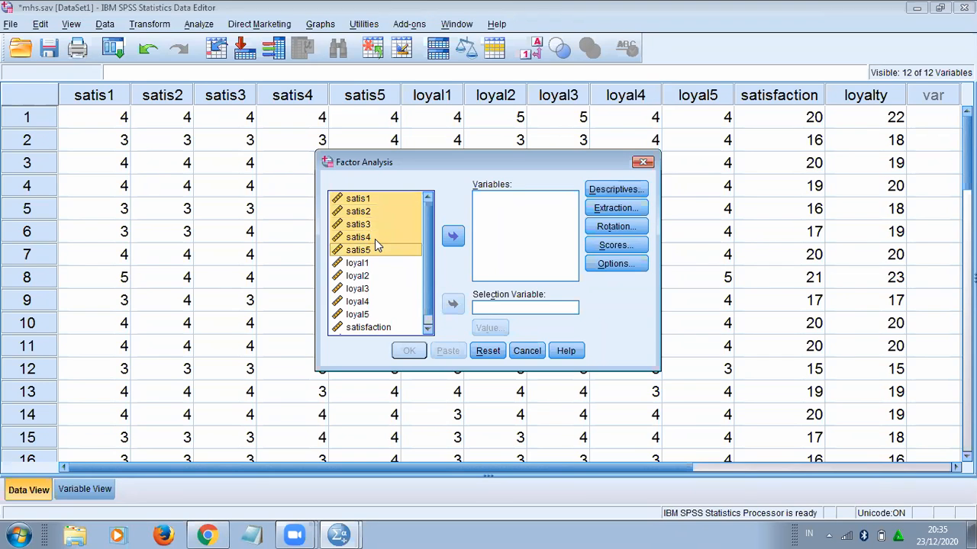
click(453, 236)
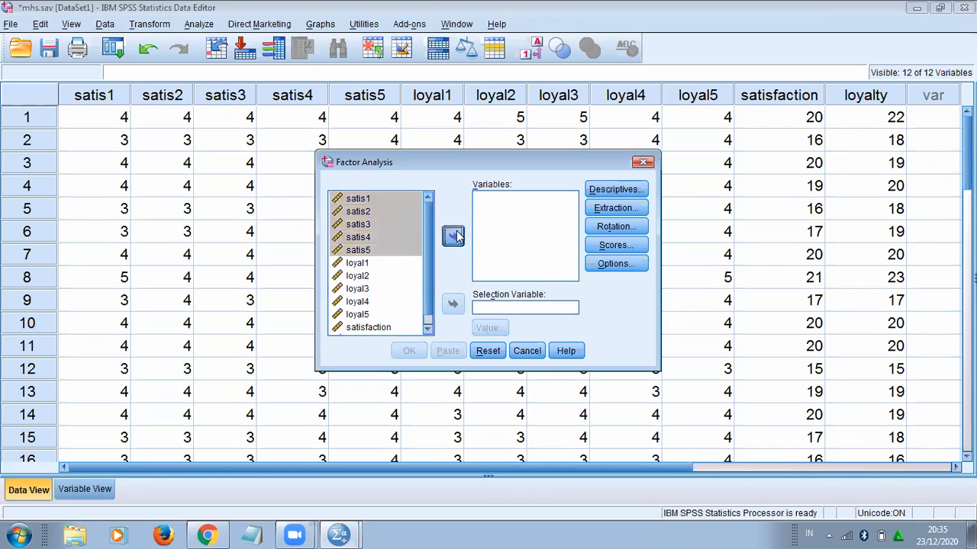
- Request the anti-image correlation matrix and the KMO and Bartlett's test of sphericity in the factor descriptives
click(603, 189)
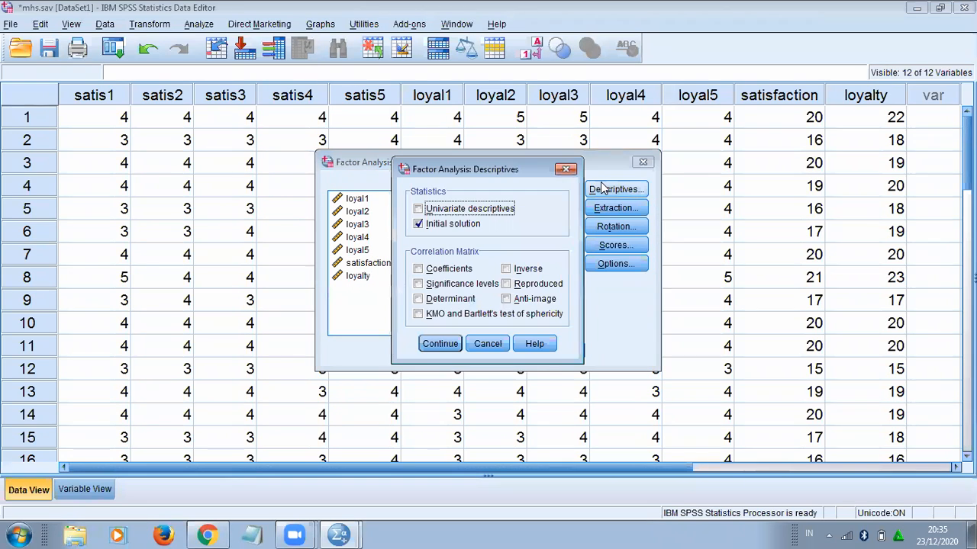
click(507, 300)
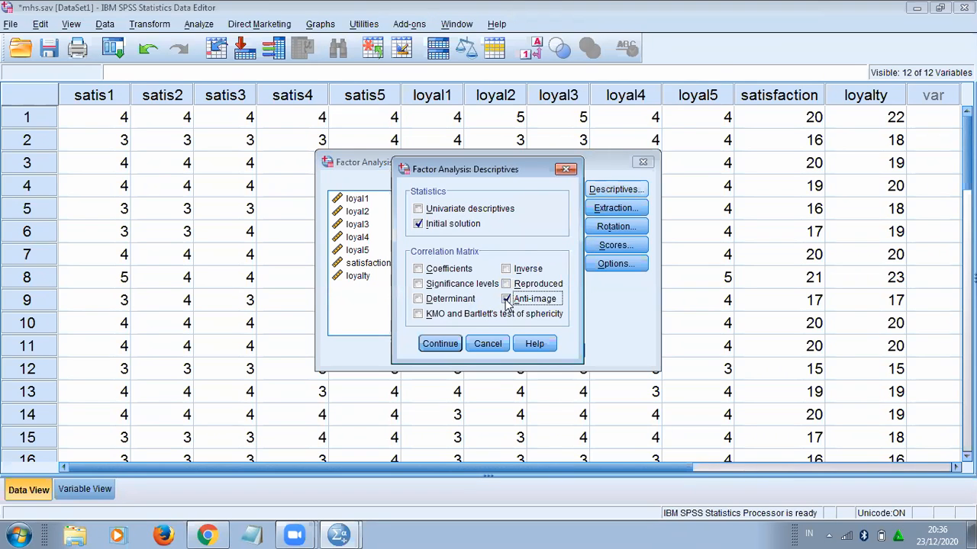
click(419, 315)
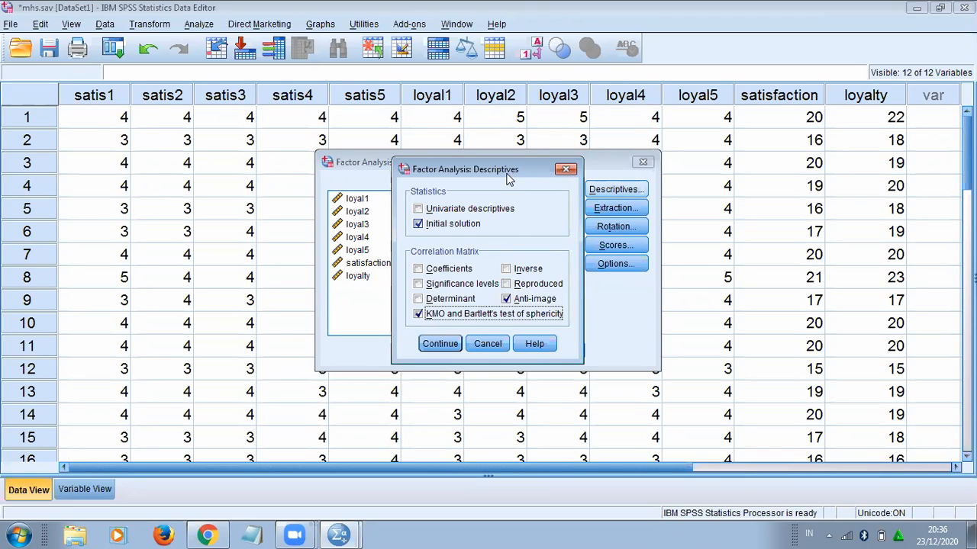
click(440, 345)
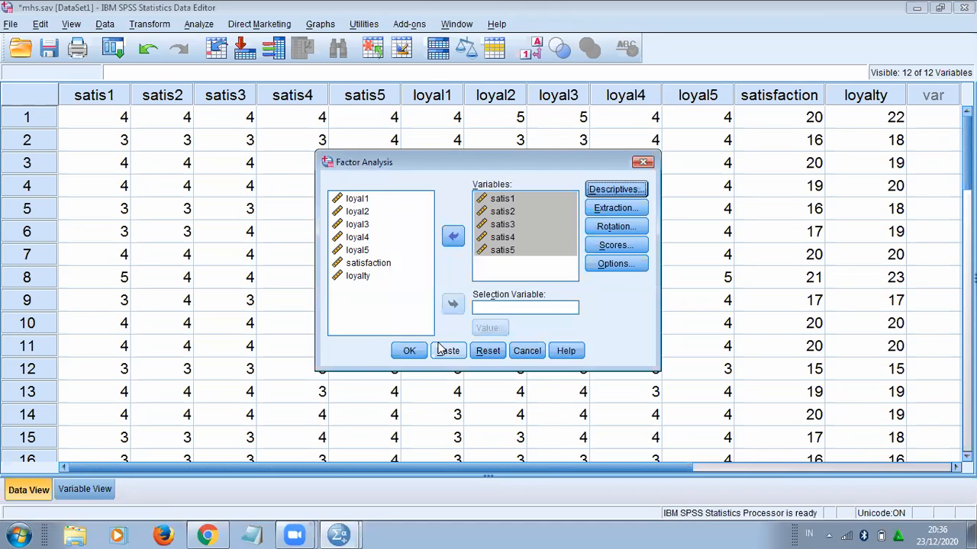
- Set the factor extraction method to Maximum likelihood, keeping extraction based on eigenvalues greater than 1
click(615, 207)
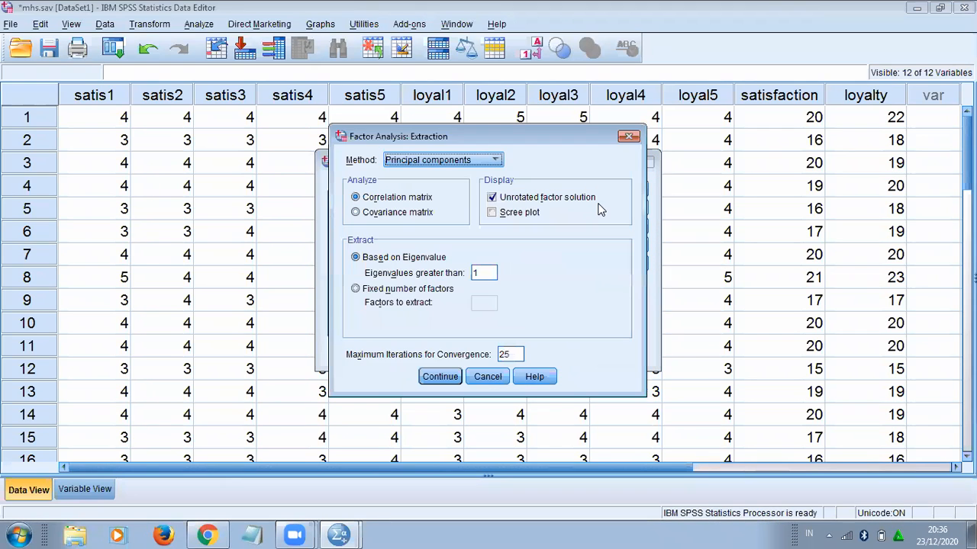
click(497, 165)
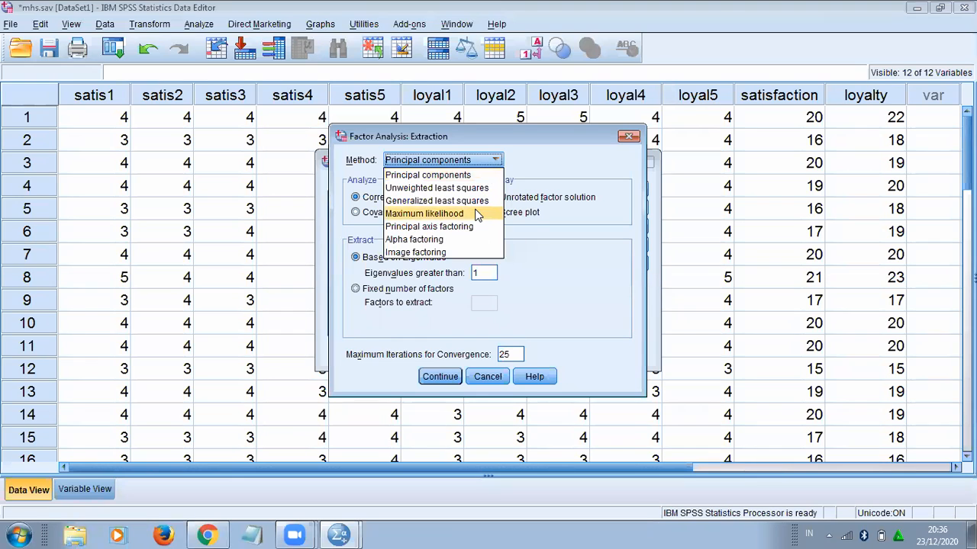
key(Escape)
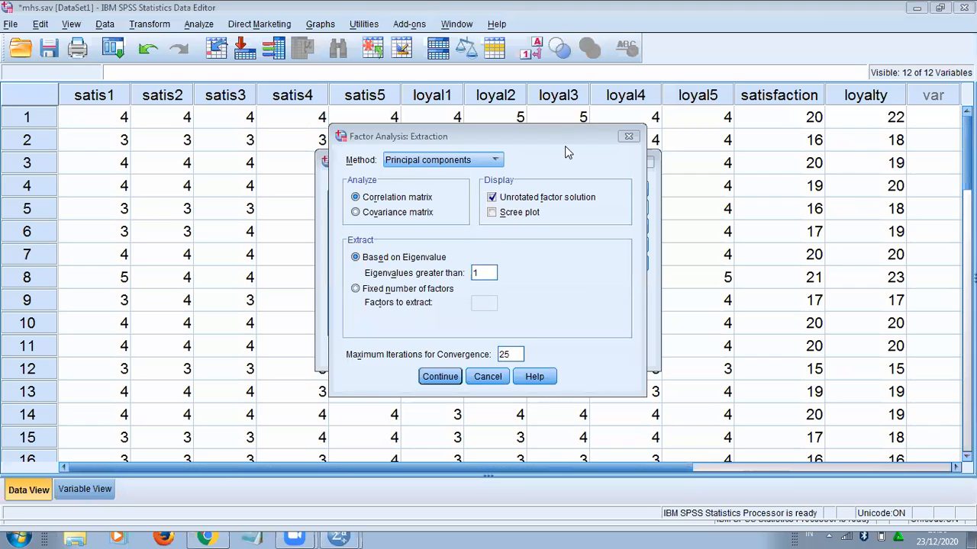
click(494, 164)
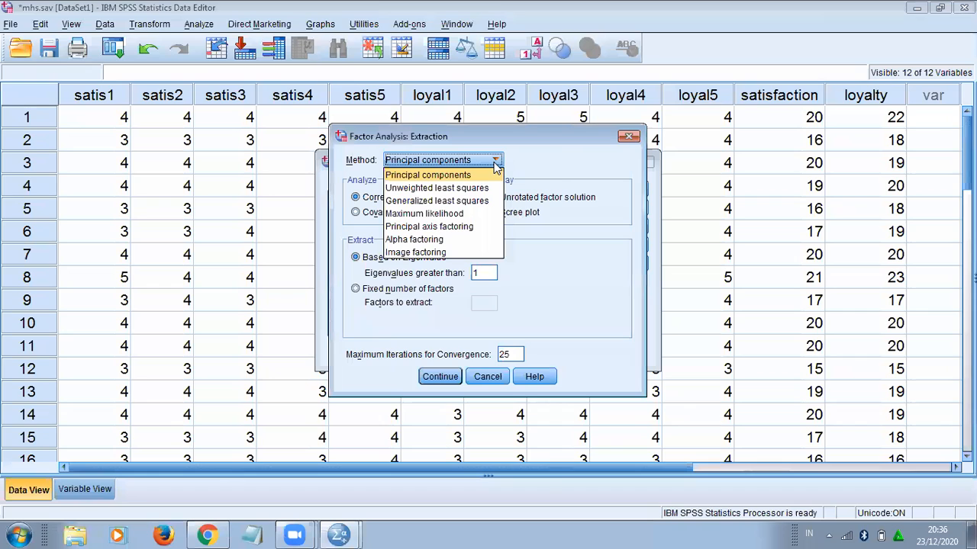
click(456, 214)
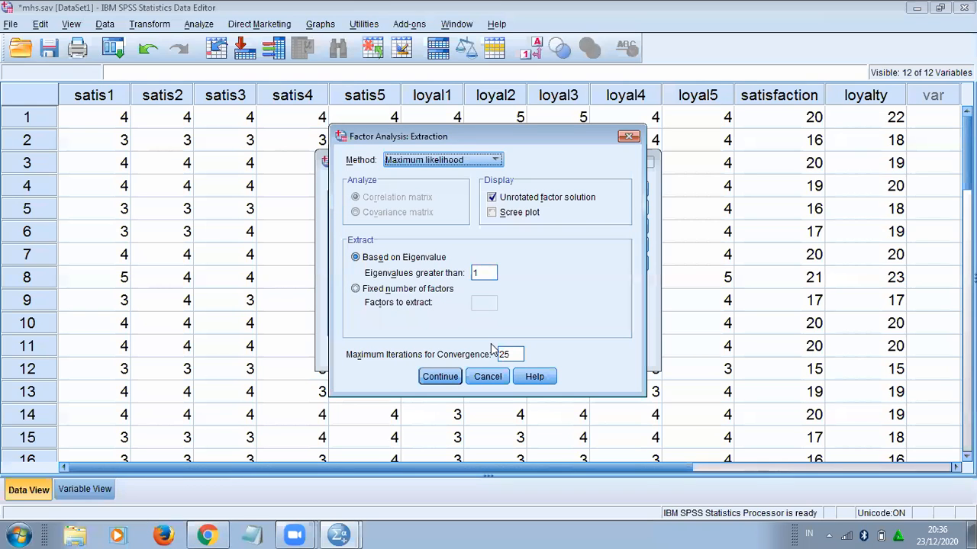
click(440, 379)
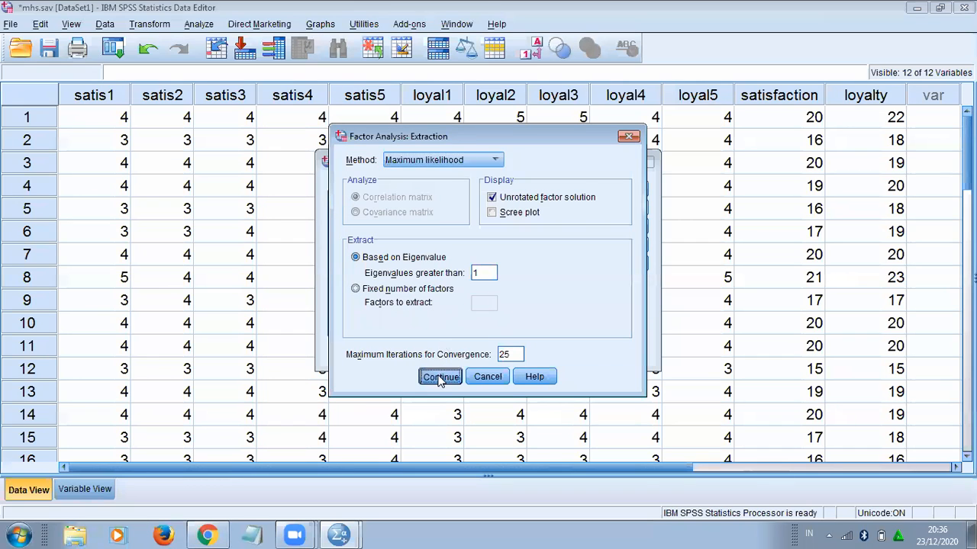
- Choose Varimax as the factor rotation method with the rotated solution displayed
click(603, 228)
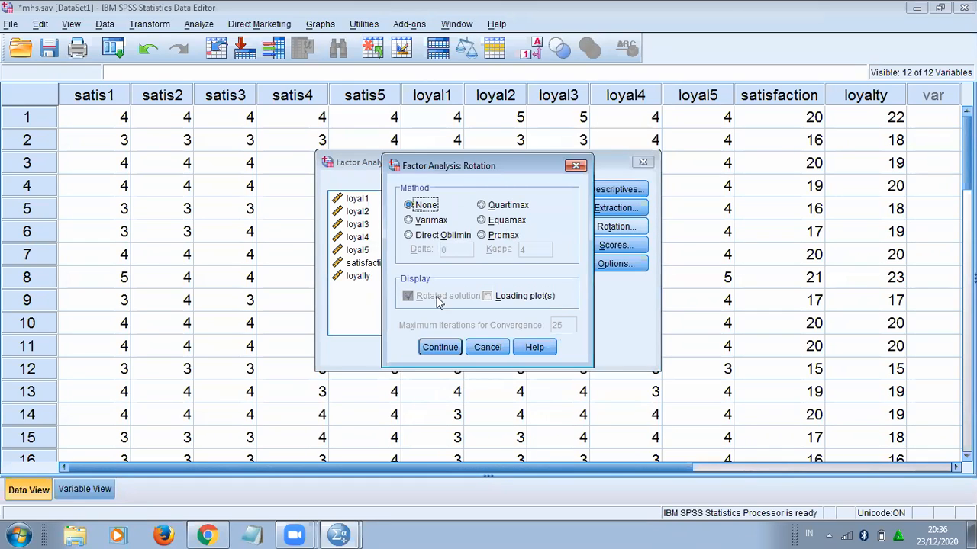
click(410, 220)
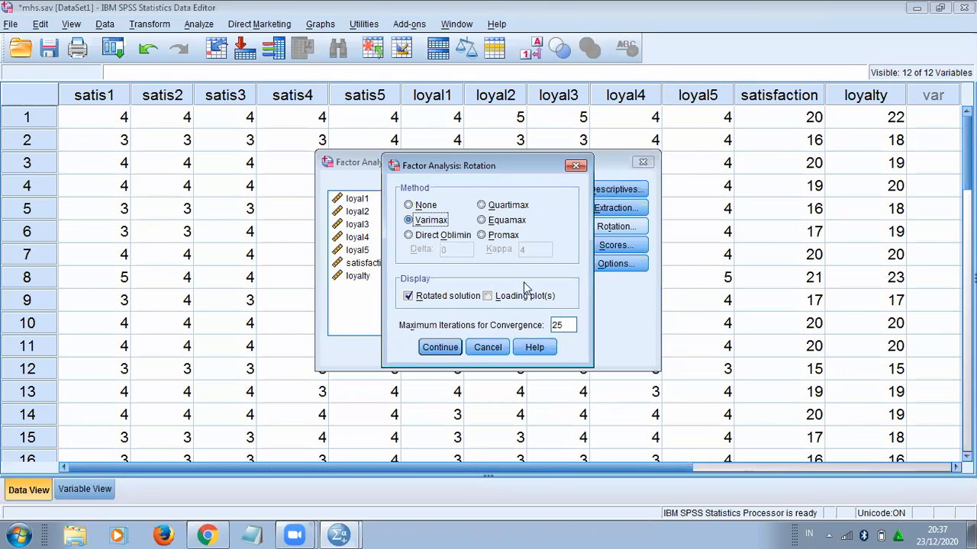
click(440, 349)
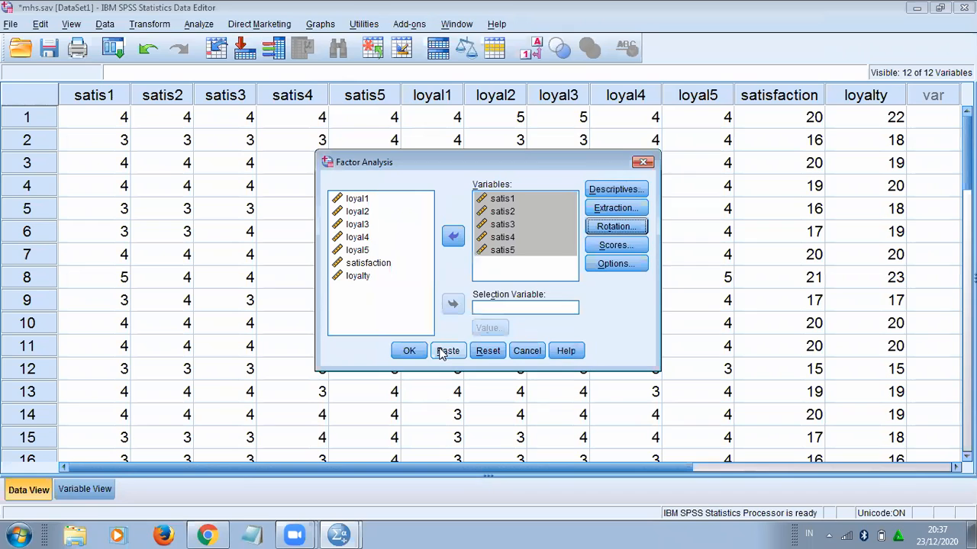
- Check the factor scores and options settings, keep their defaults, and run the factor analysis on satis1 through satis5
click(600, 248)
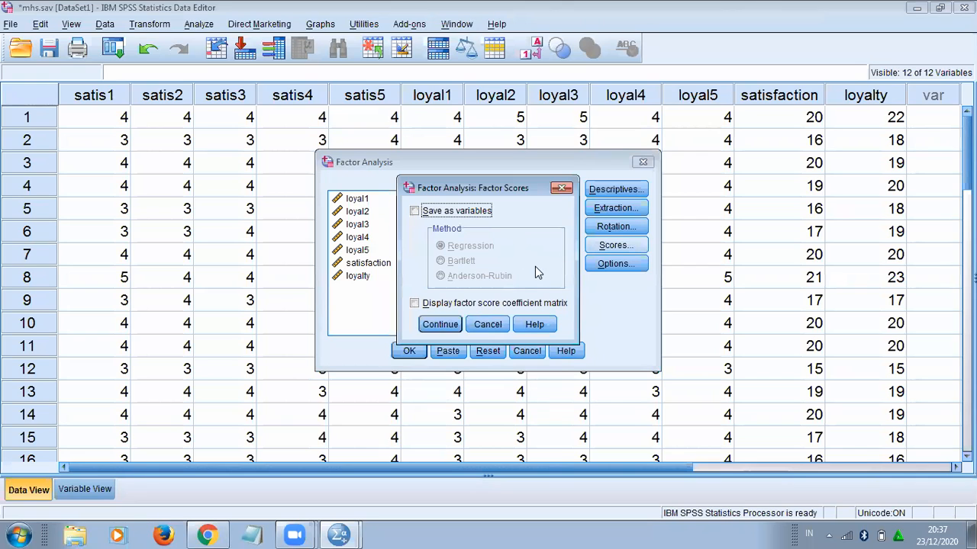
click(489, 326)
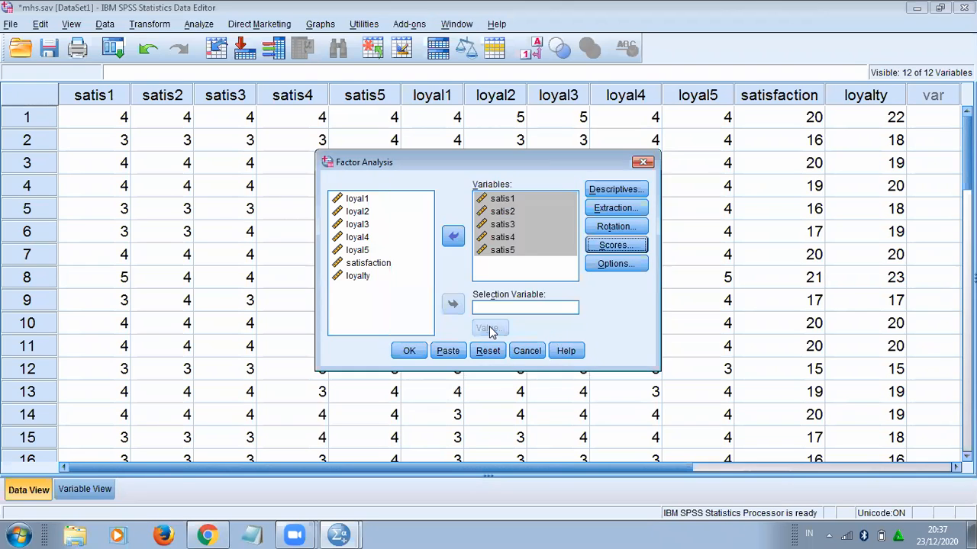
click(614, 262)
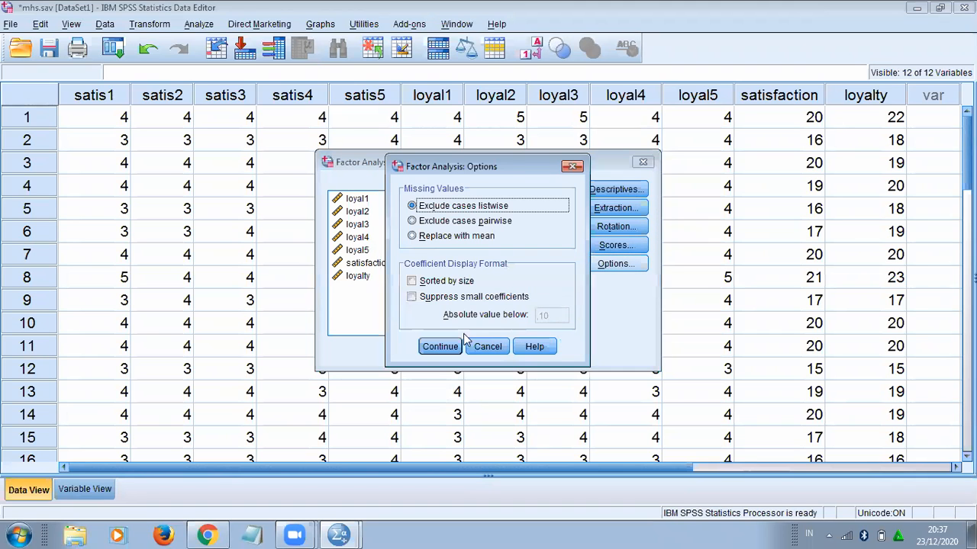
click(442, 347)
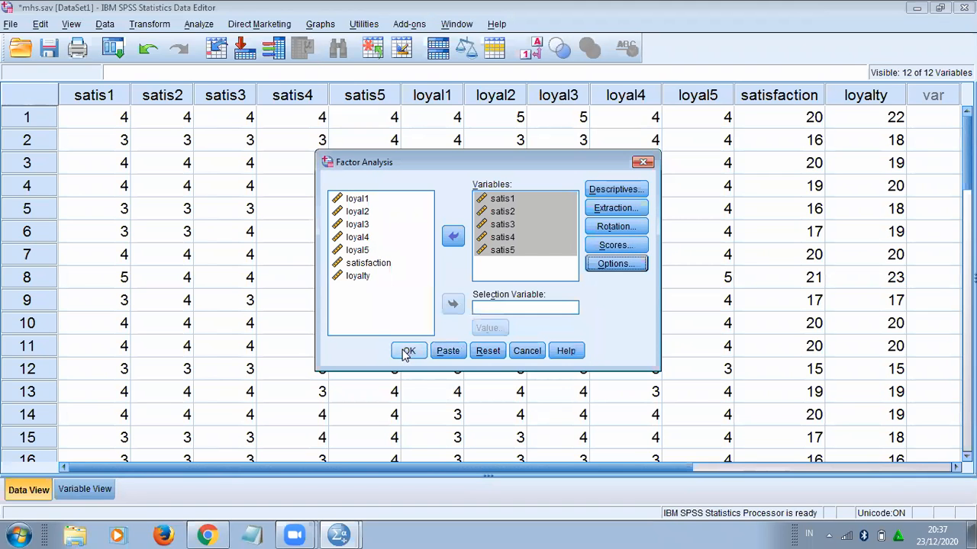
click(406, 354)
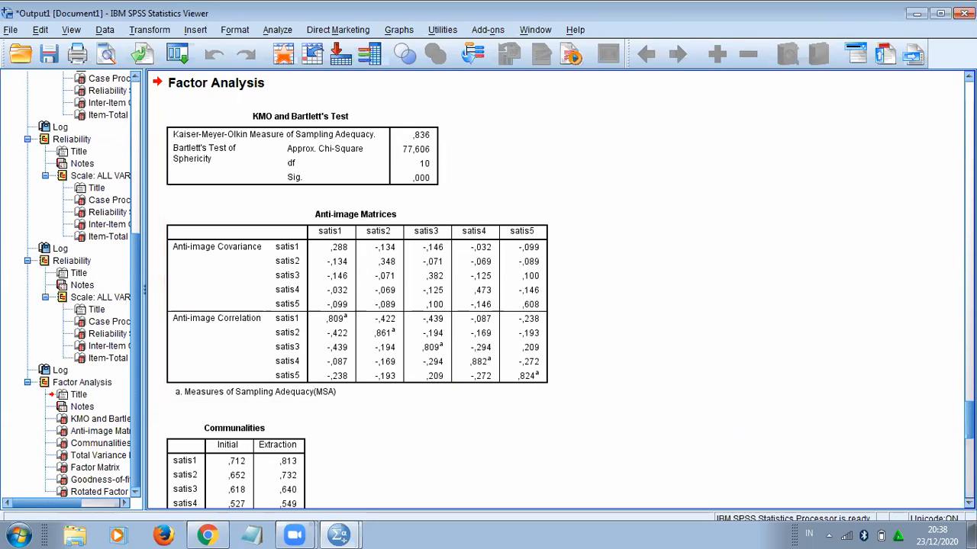
- Examine the Factor Analysis output from the KMO and Bartlett's Test through Total Variance Explained, the Factor Matrix and the Goodness-of-fit Test
scroll(557, 290, down, 8)
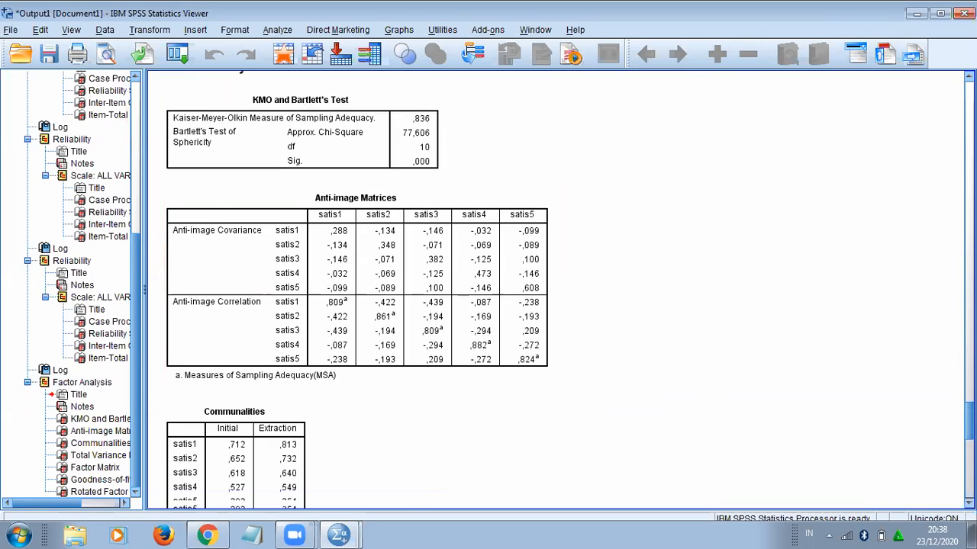
scroll(557, 290, down, 4)
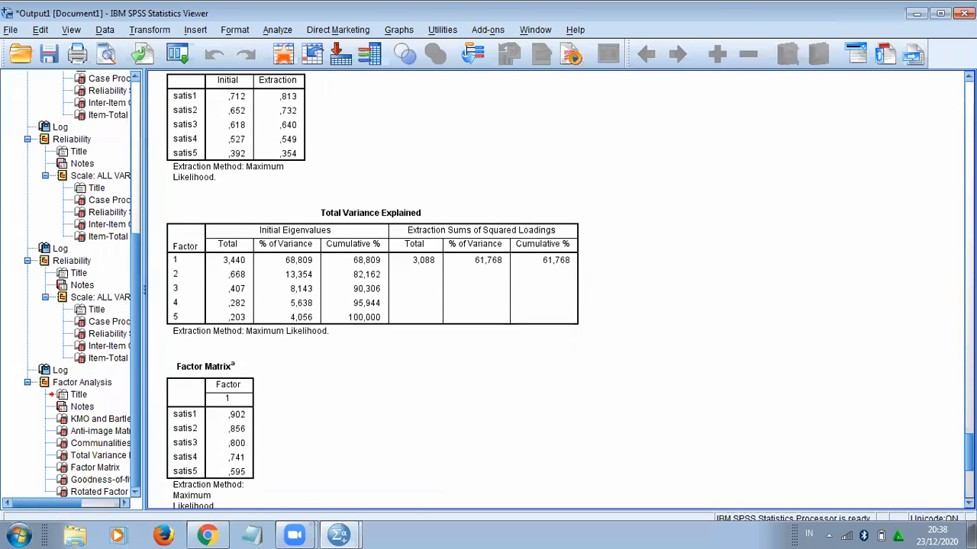
scroll(557, 290, down, 7)
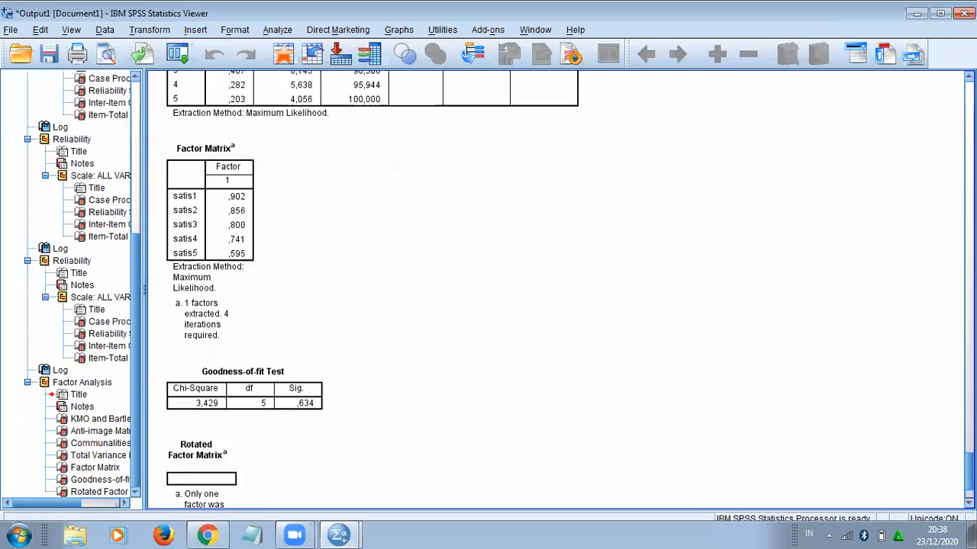
scroll(557, 290, up, 5)
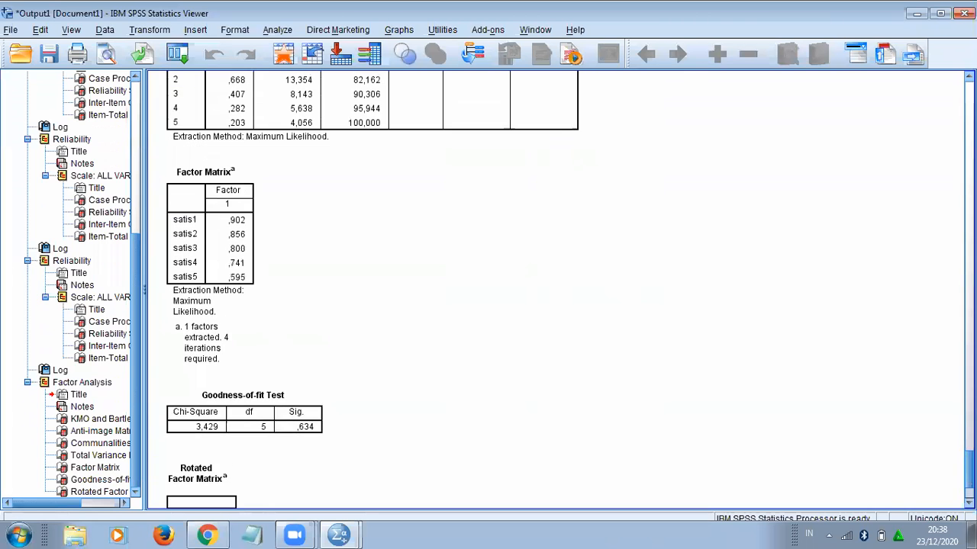
click(237, 253)
click(281, 240)
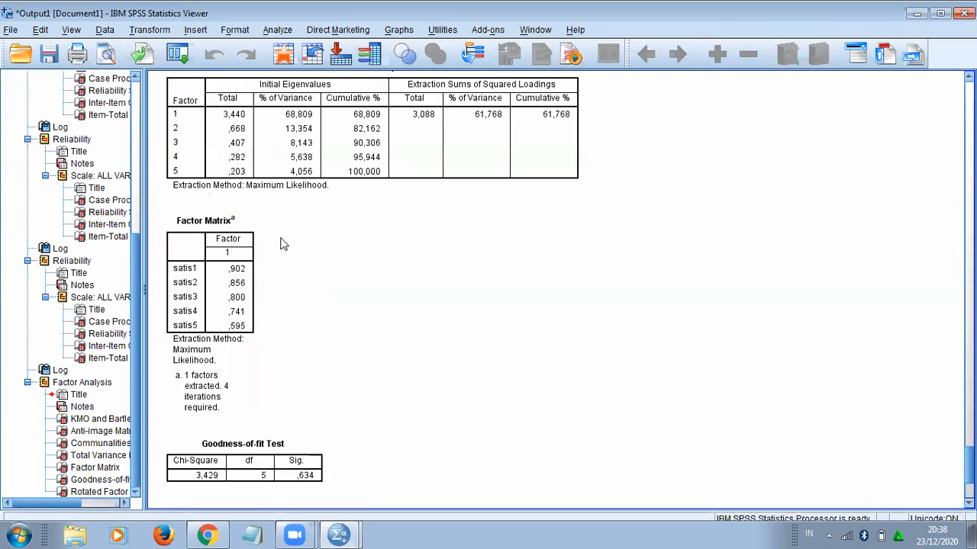